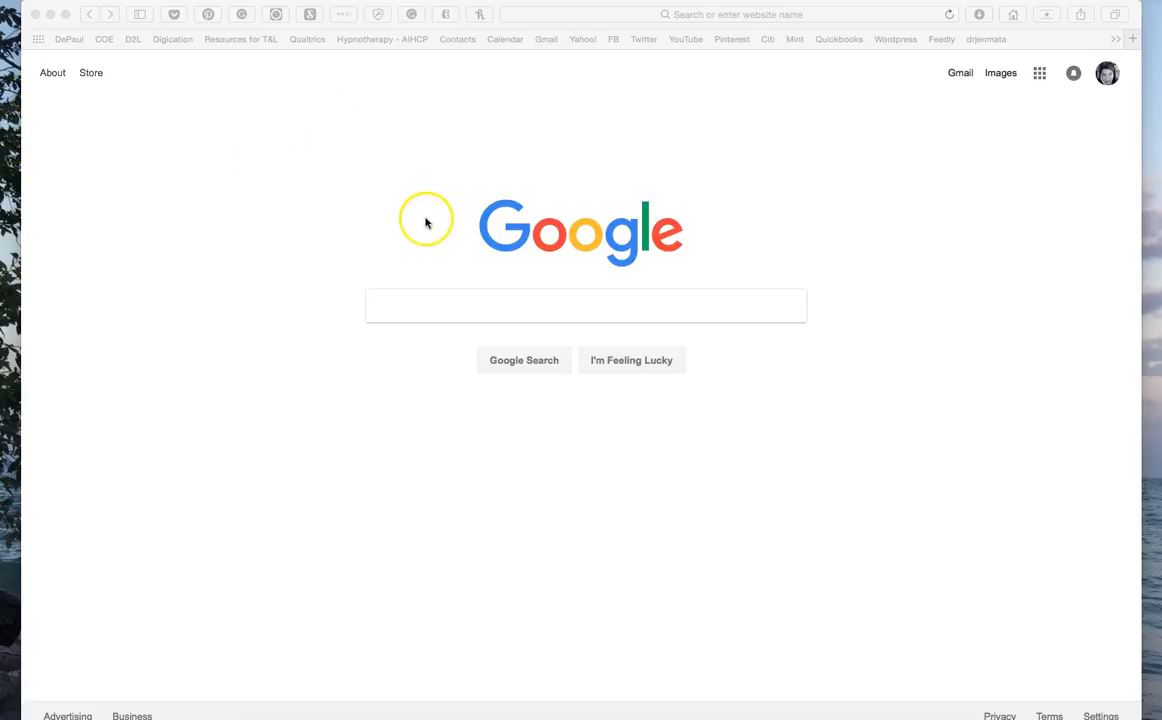
# Step: Open the Digication home page, look through the e-portfolios and courses, and open the Sample New template e-portfolio
pyautogui.click(173, 40)
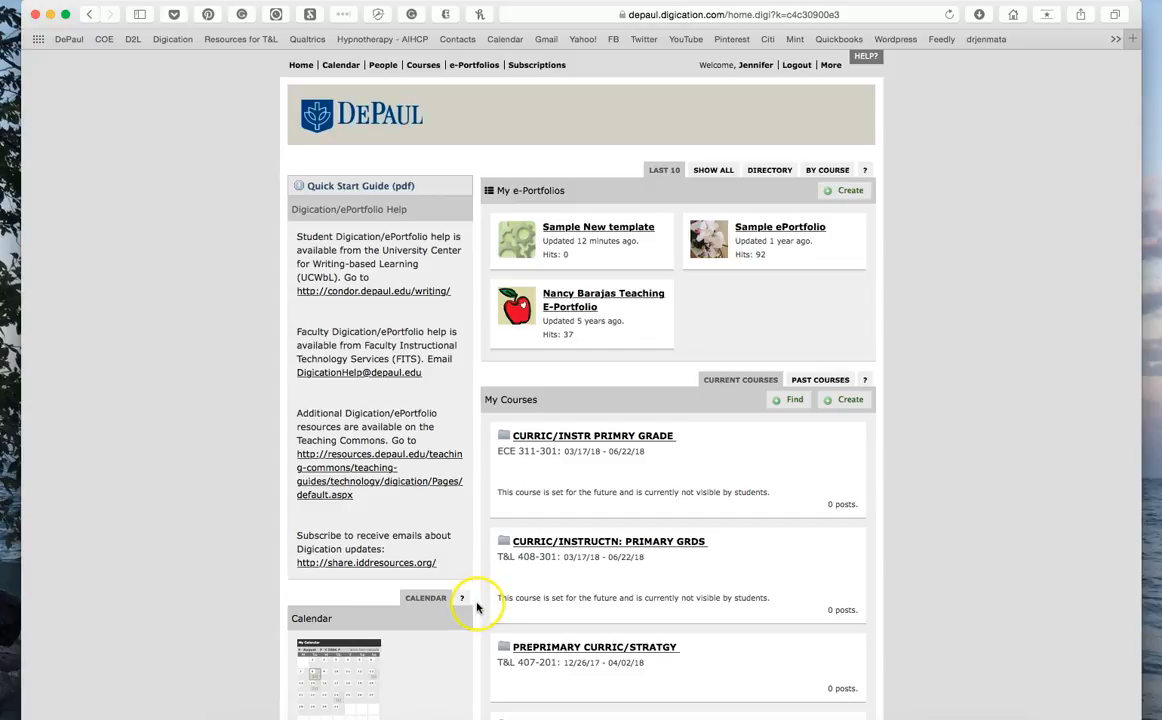
pyautogui.click(104, 40)
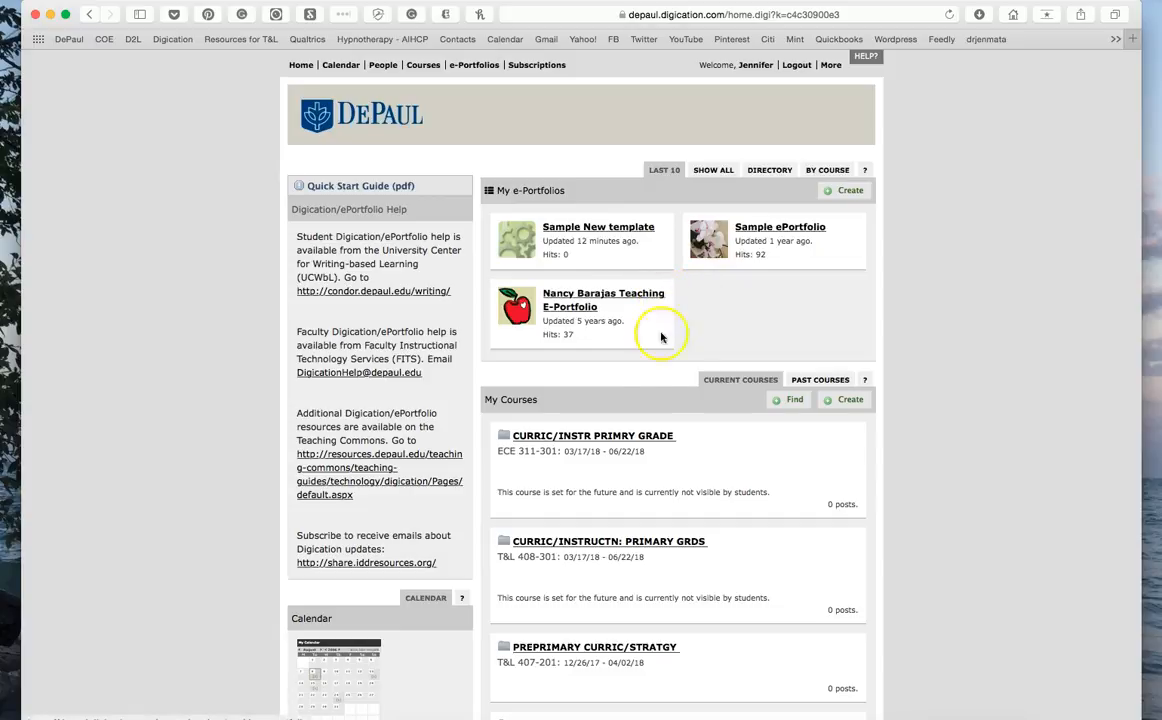
pyautogui.scroll(-3, 617, 405)
pyautogui.scroll(-8, 617, 407)
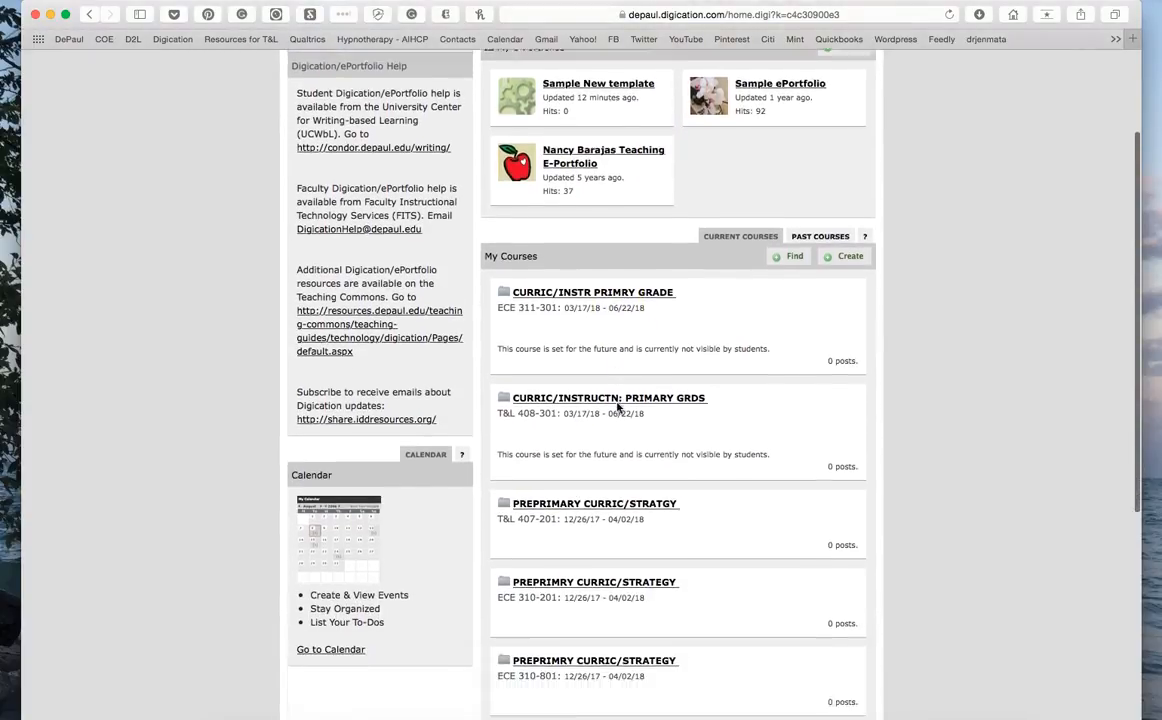
pyautogui.scroll(5, 617, 407)
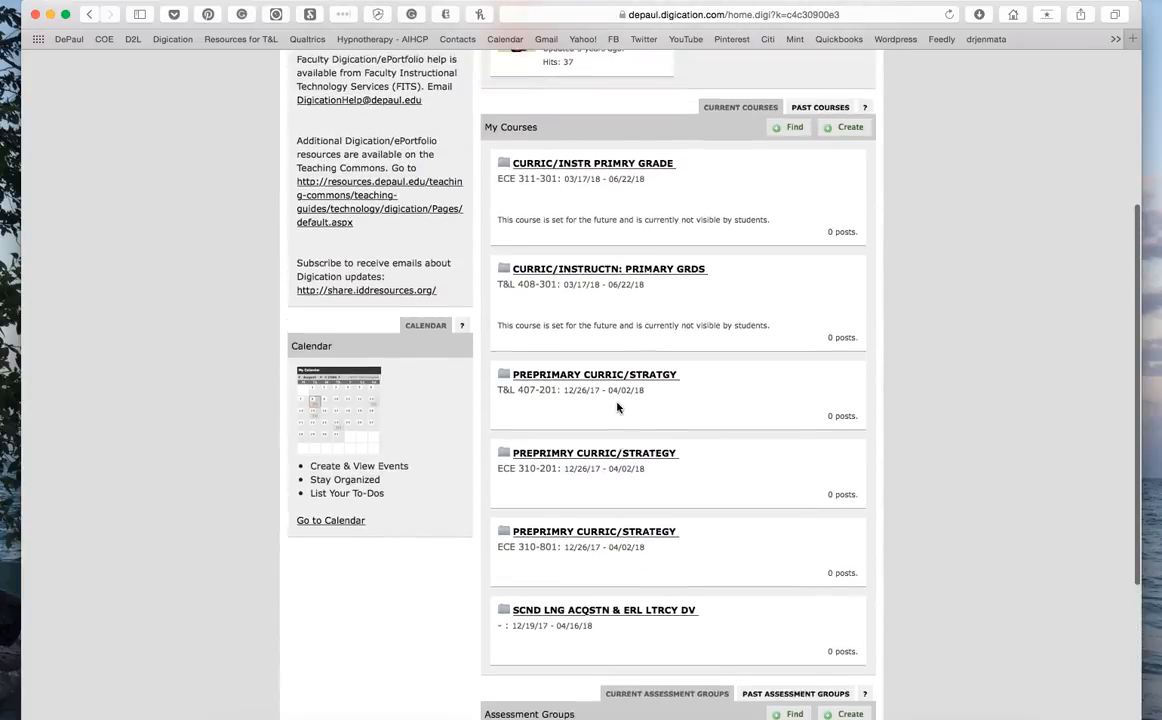
pyautogui.scroll(3, 617, 407)
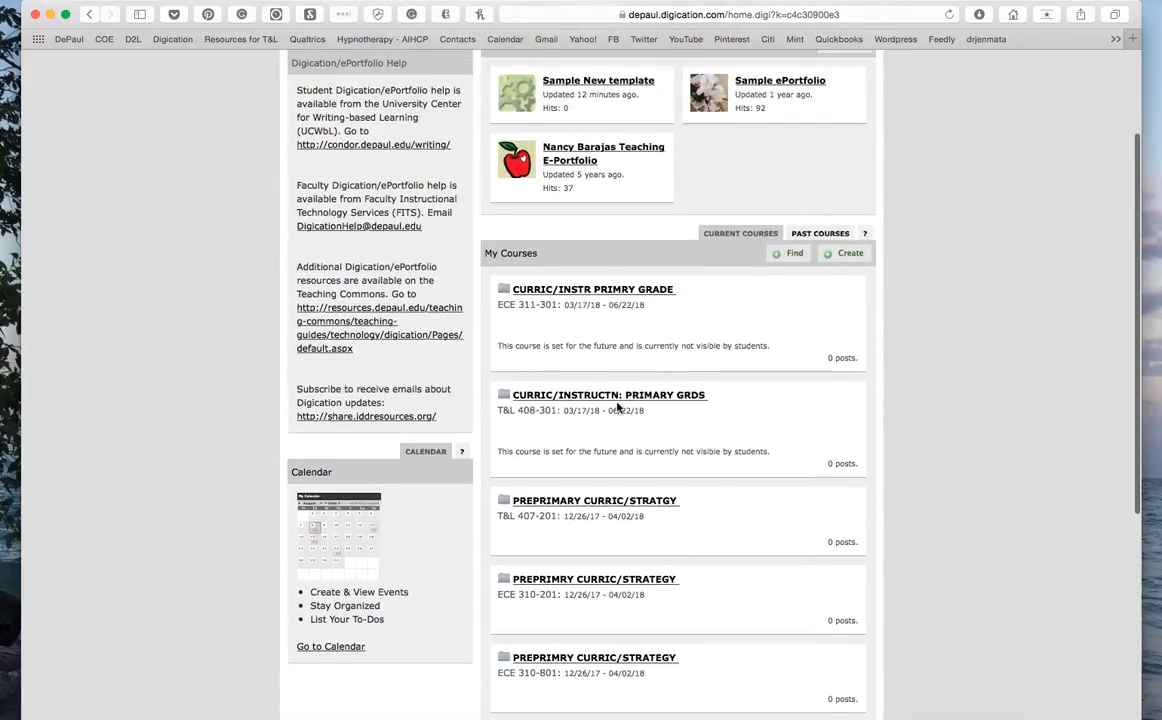
pyautogui.scroll(4, 617, 407)
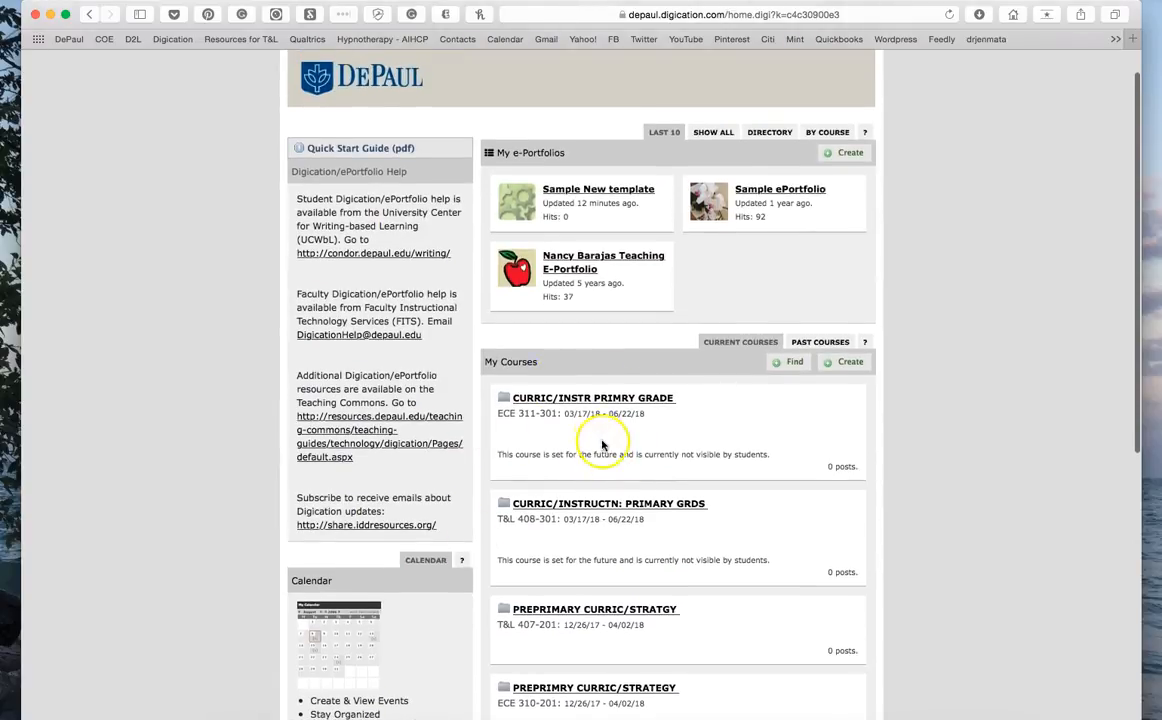
pyautogui.scroll(2, 612, 440)
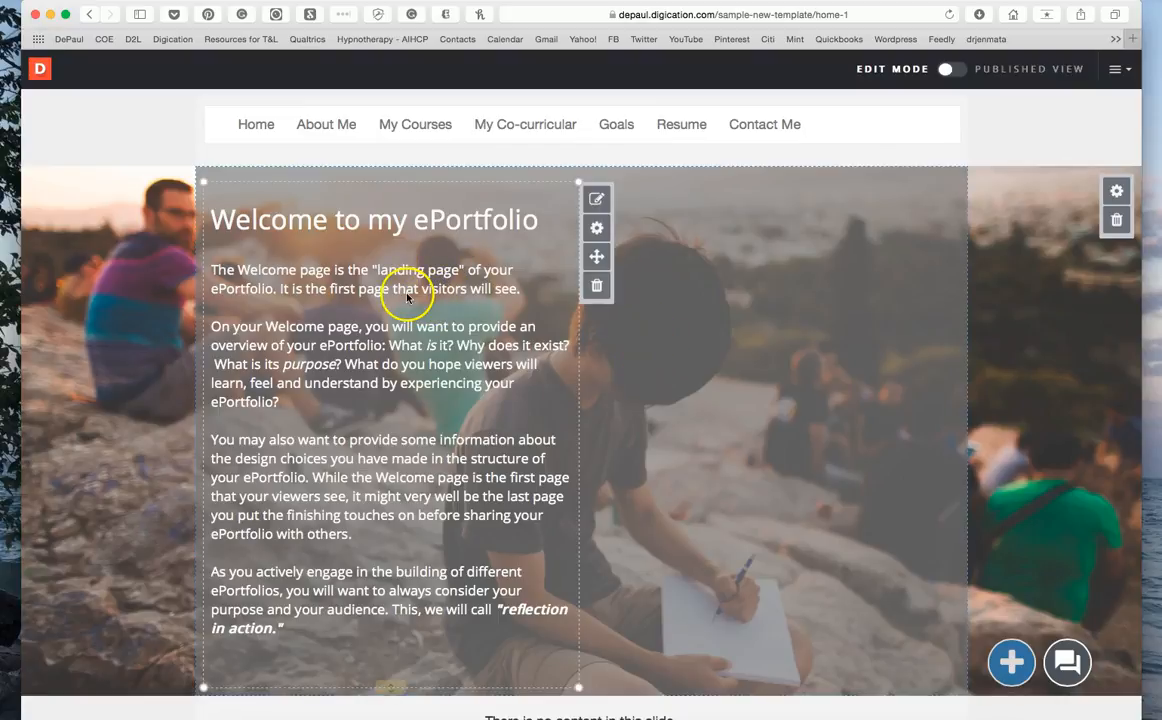
# Step: Compare the published view of the e-portfolio's Home page with its edit mode, ending in edit mode
pyautogui.click(1032, 72)
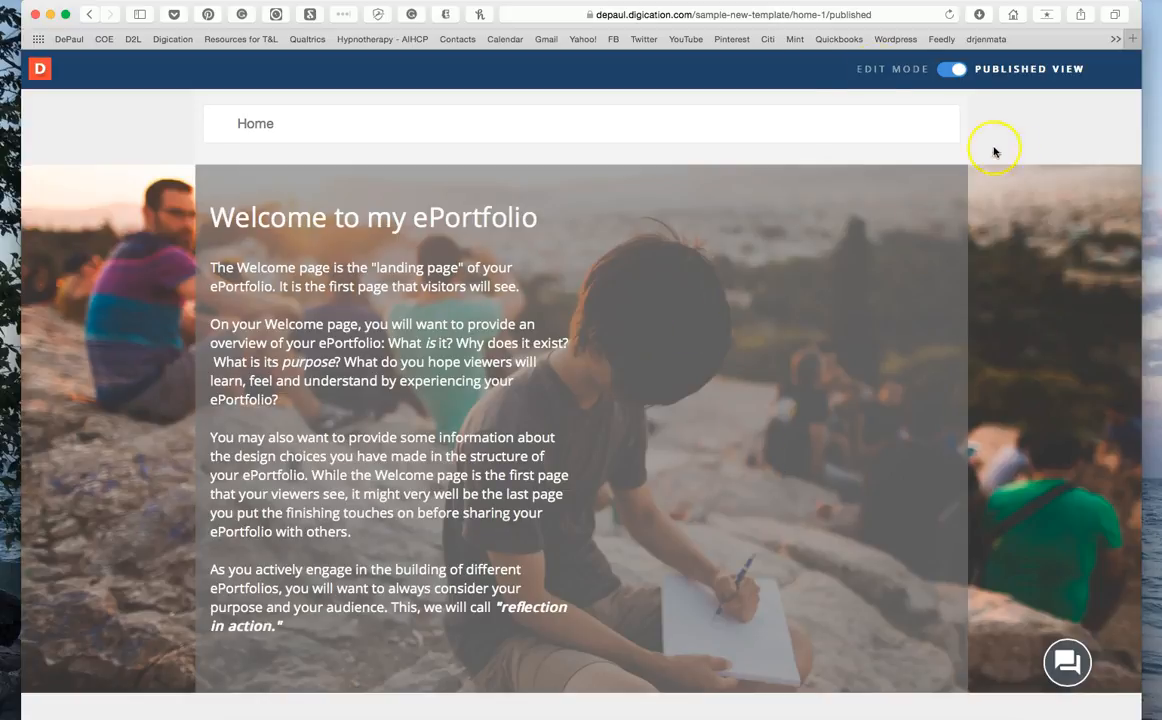
pyautogui.click(896, 70)
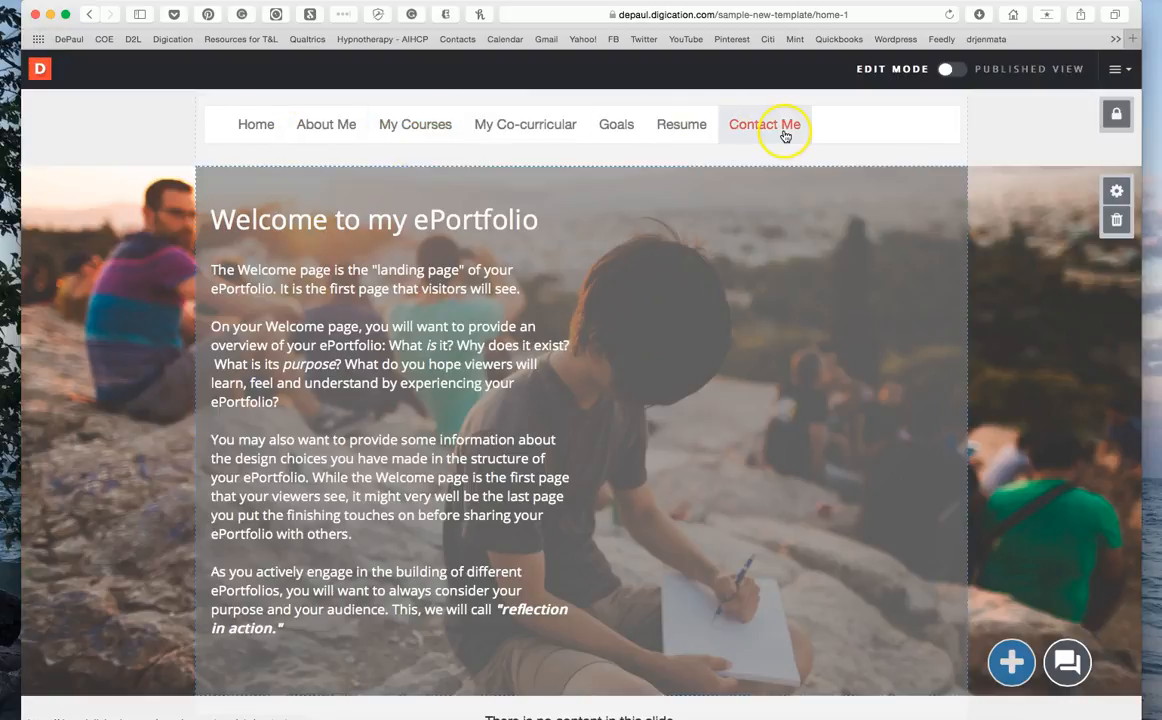
pyautogui.click(1054, 76)
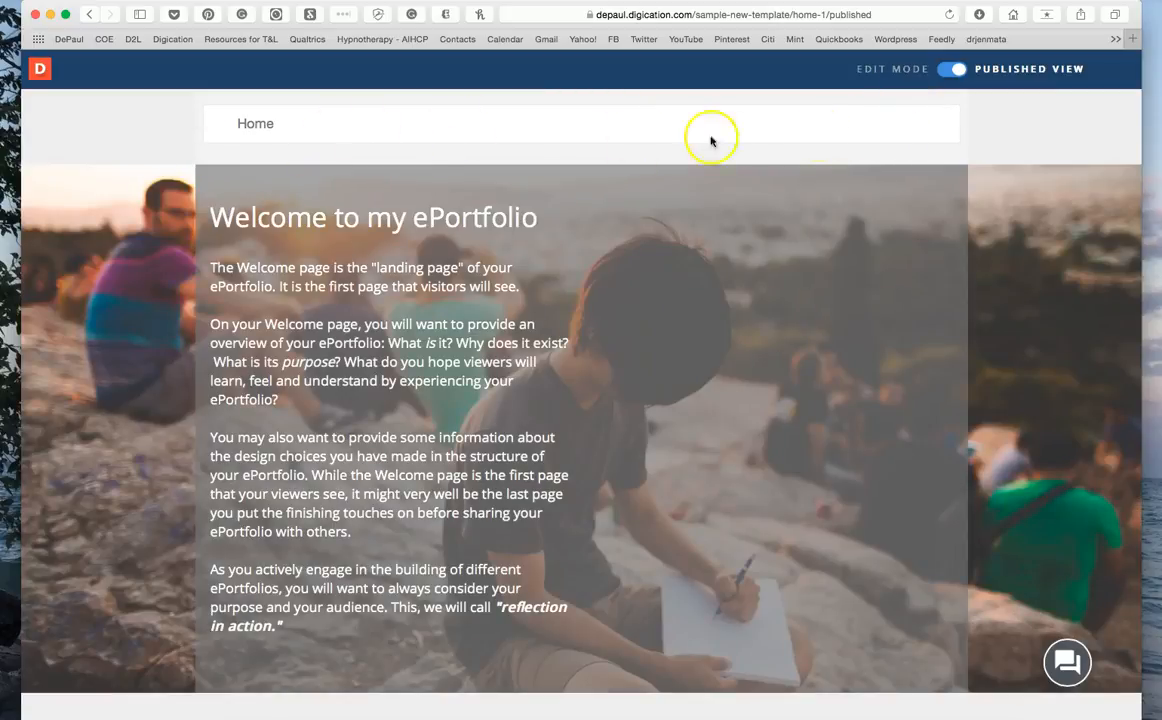
pyautogui.click(919, 70)
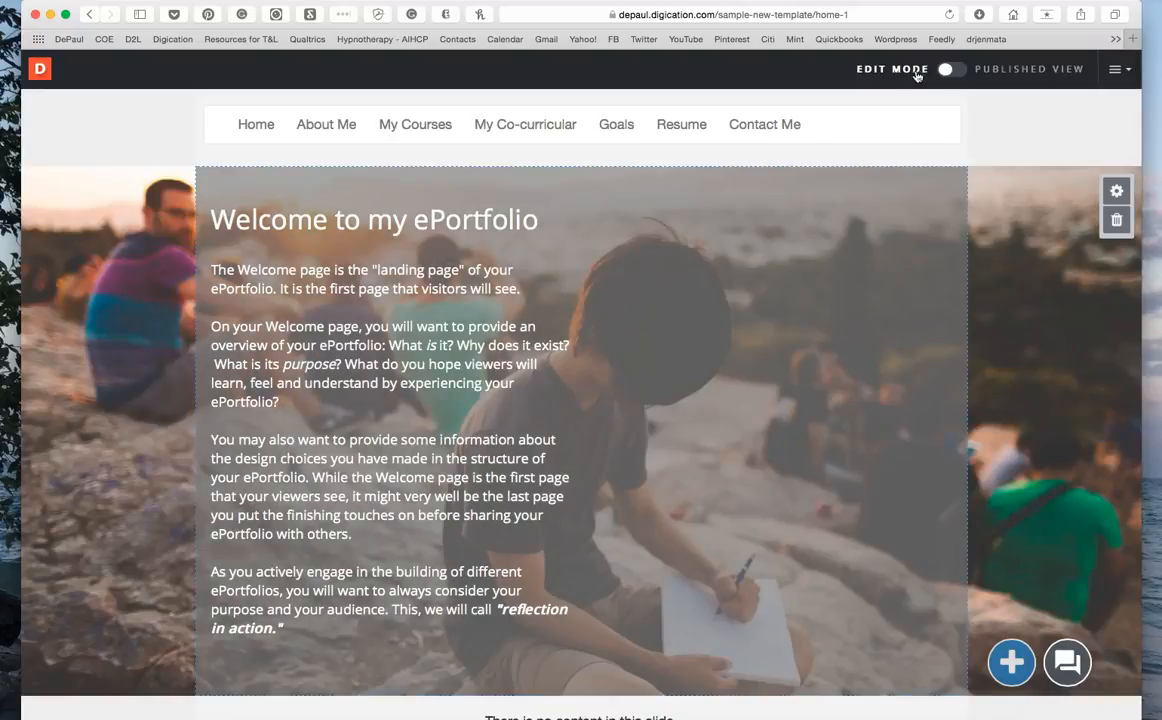
# Step: Publish the pending changes on the About Me page, check its published view, and return to edit mode
pyautogui.click(643, 278)
pyautogui.click(338, 128)
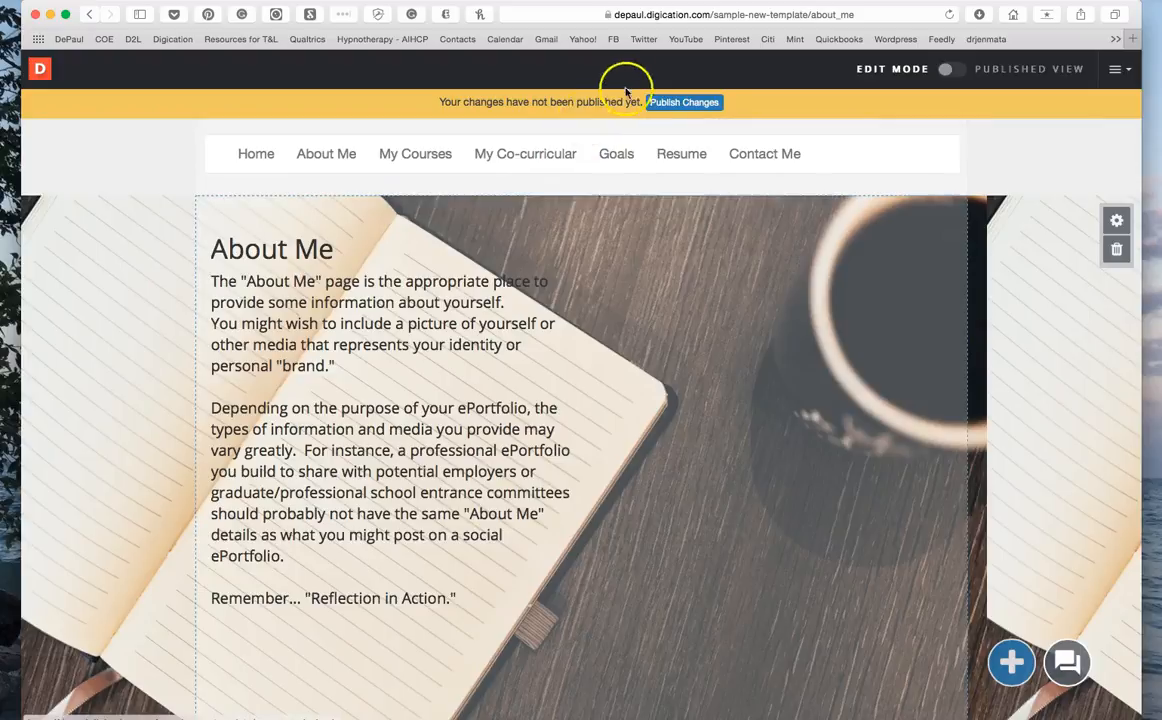
pyautogui.click(700, 104)
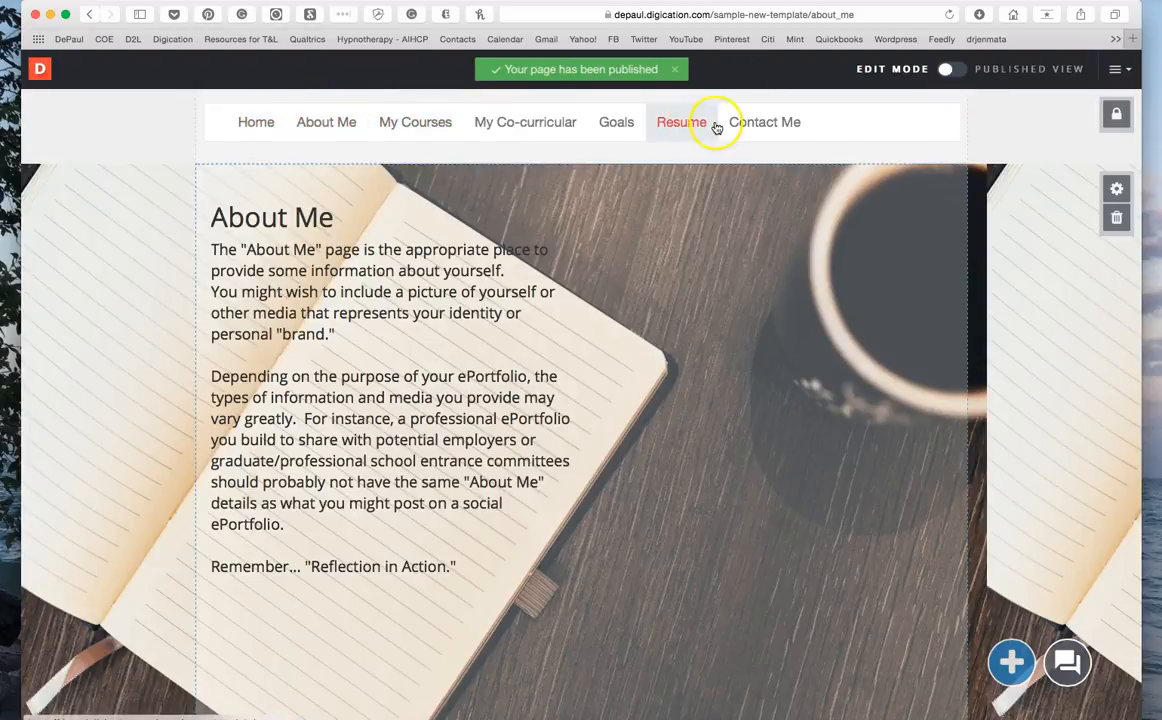
pyautogui.click(1029, 71)
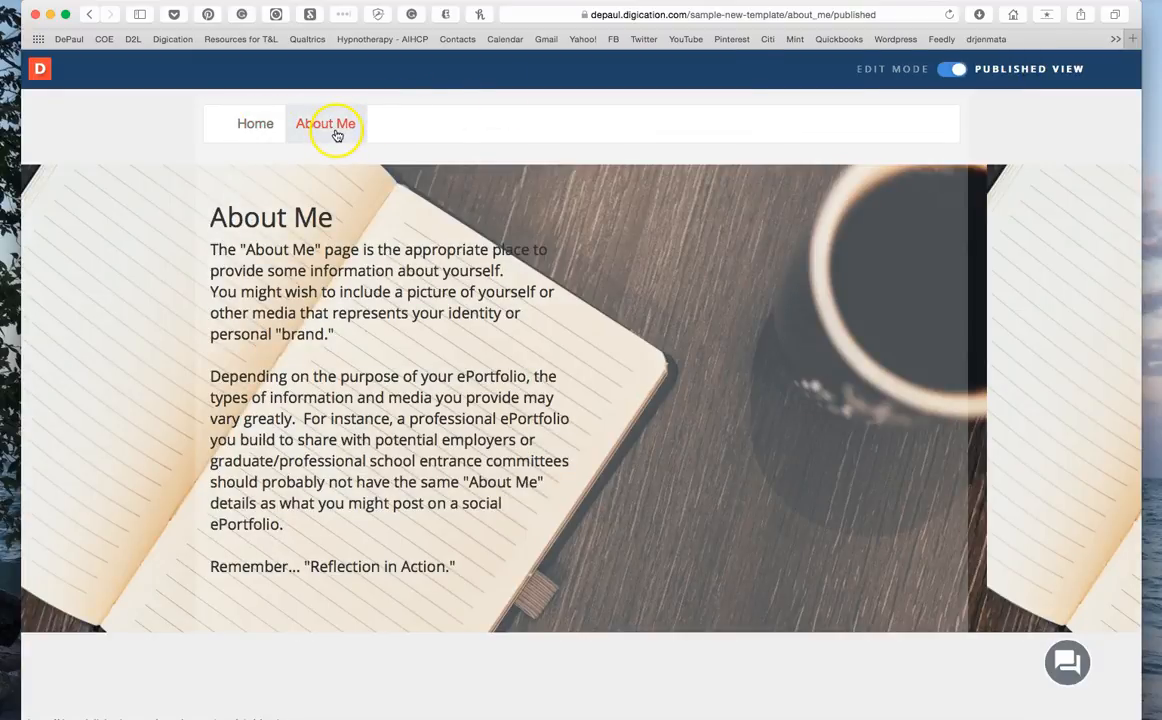
pyautogui.click(889, 71)
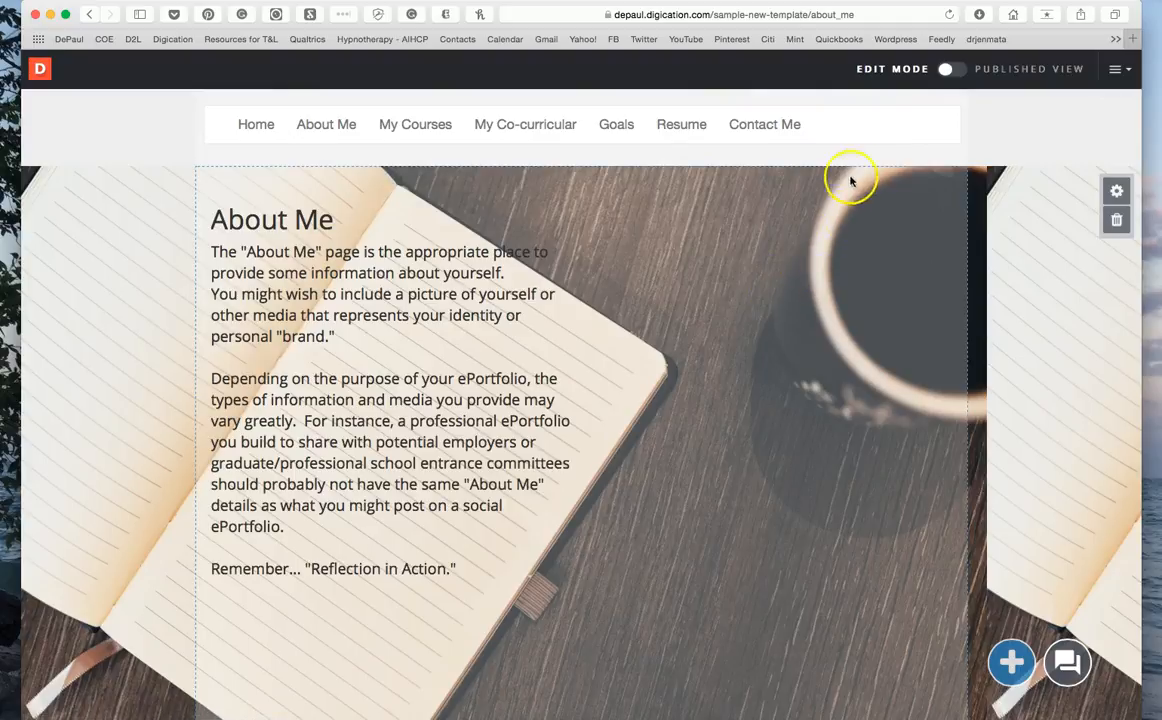
# Step: Start a course submission to 2017 Merit Review Submission with all pages selected, and close the form without submitting
pyautogui.click(1128, 73)
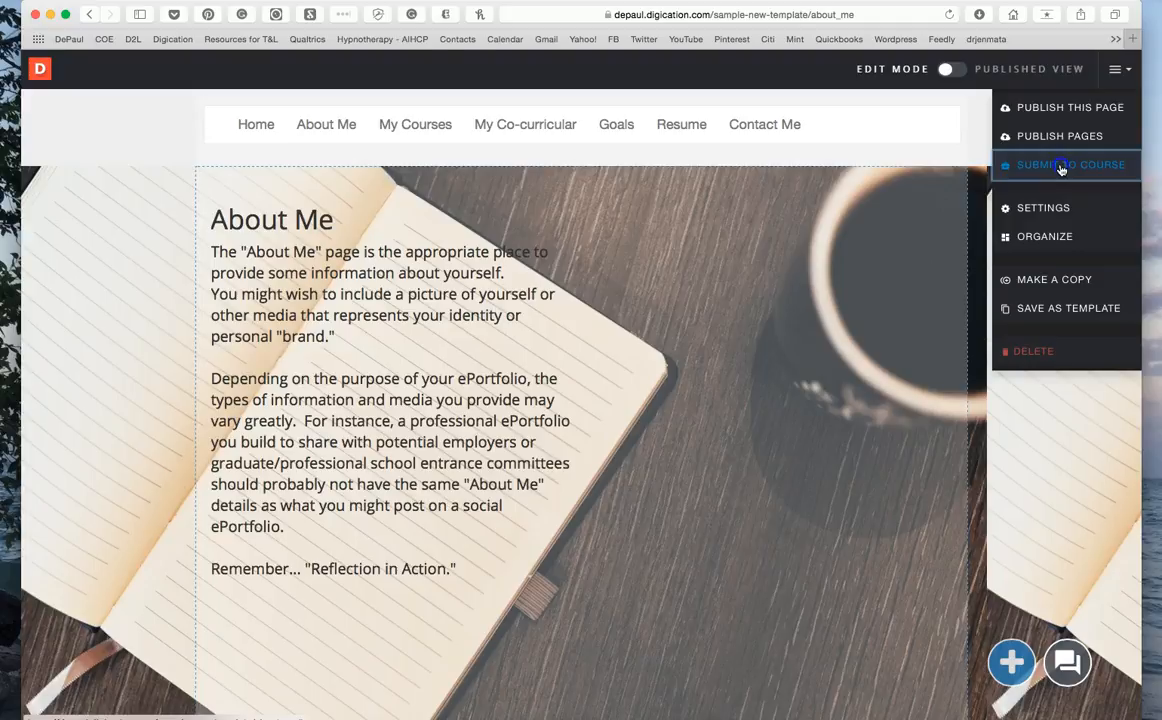
pyautogui.click(1061, 168)
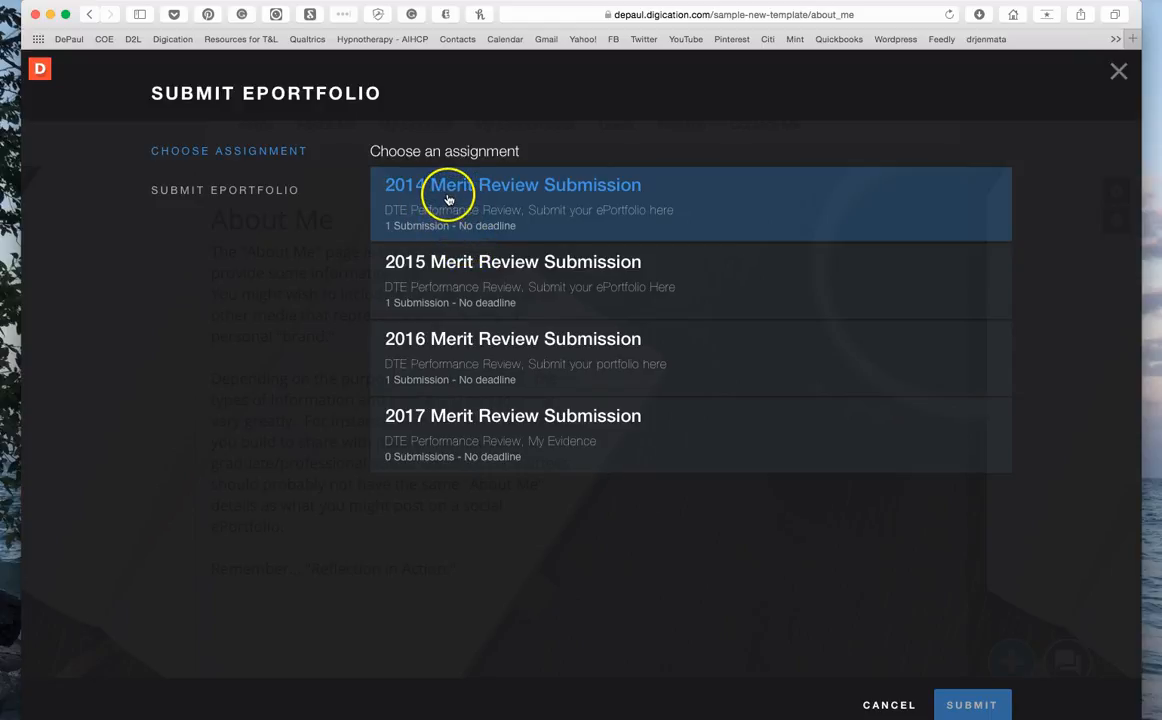
pyautogui.click(443, 417)
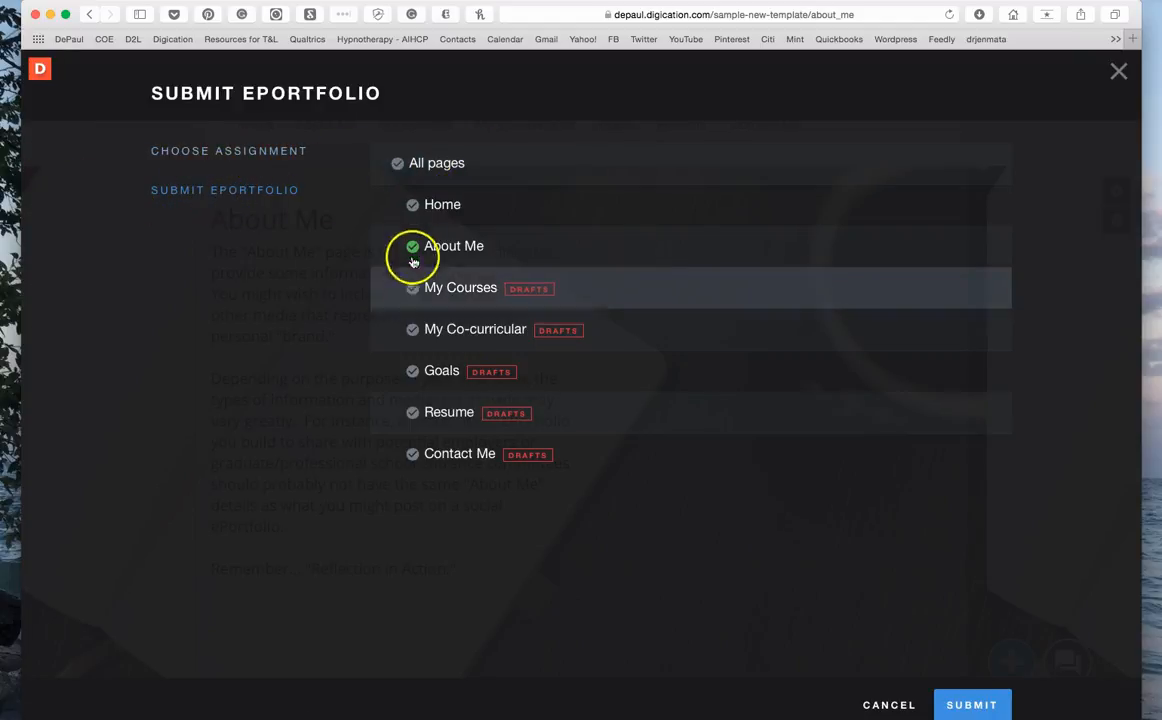
pyautogui.click(398, 164)
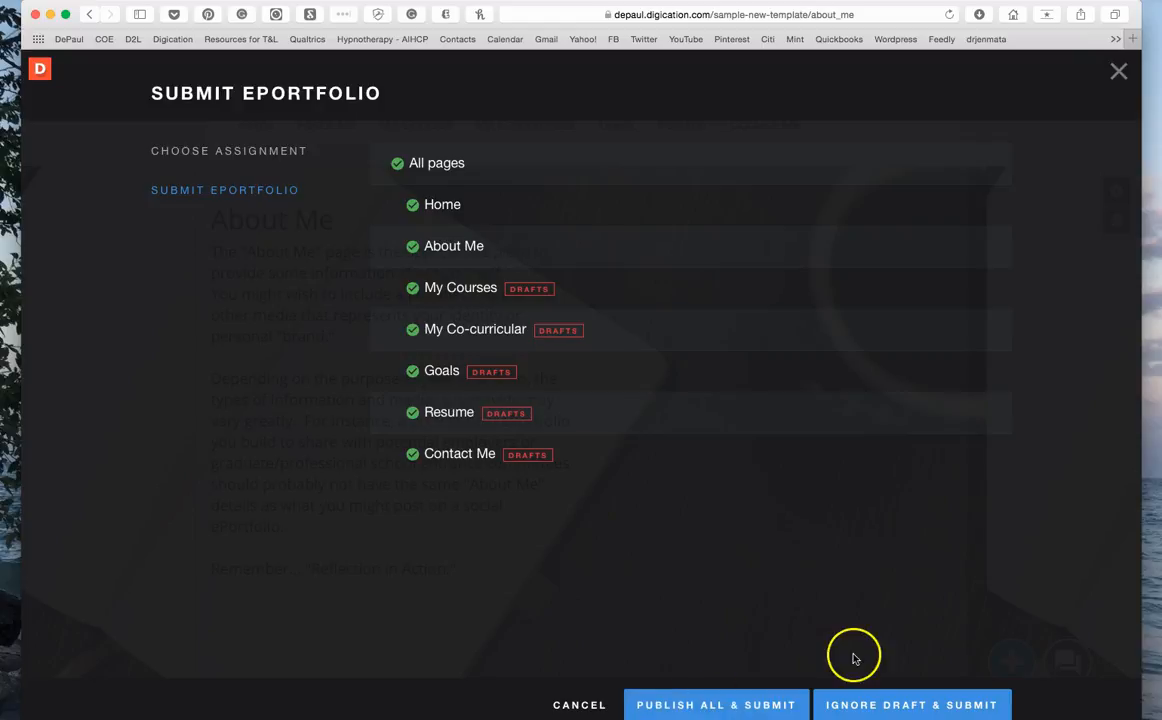
pyautogui.click(1118, 73)
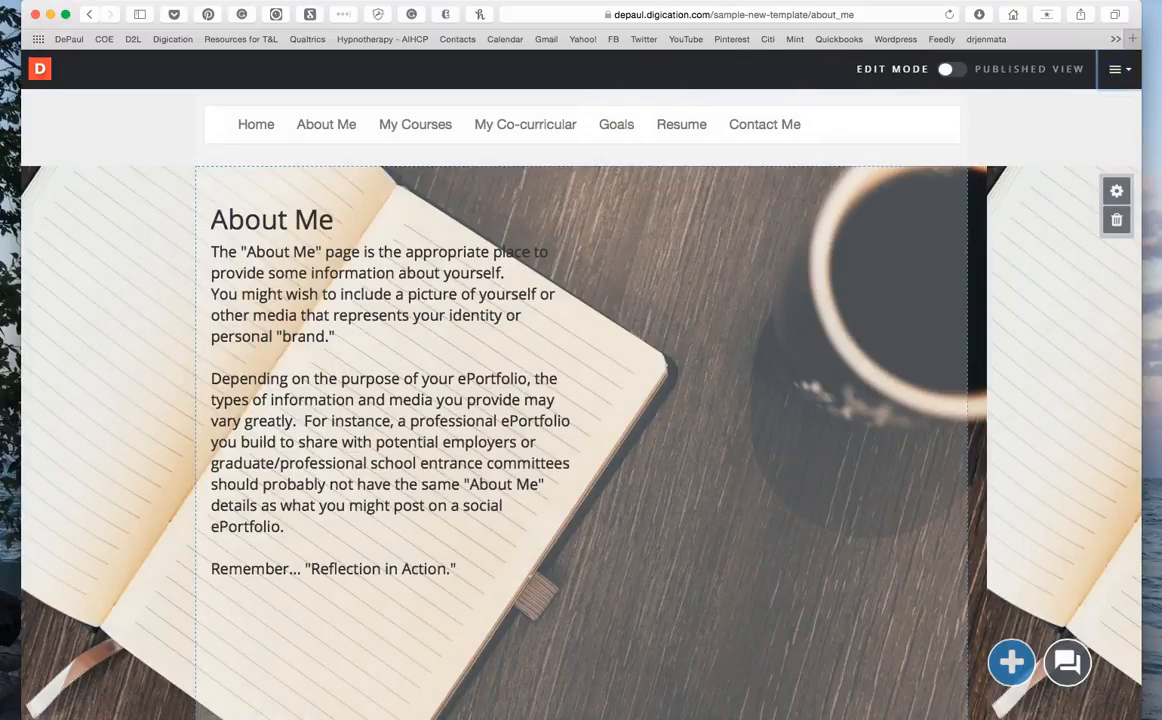
# Step: Start a submission to 2014 Merit Review Submission, select all pages except My Courses, and close the form without submitting
pyautogui.click(1127, 72)
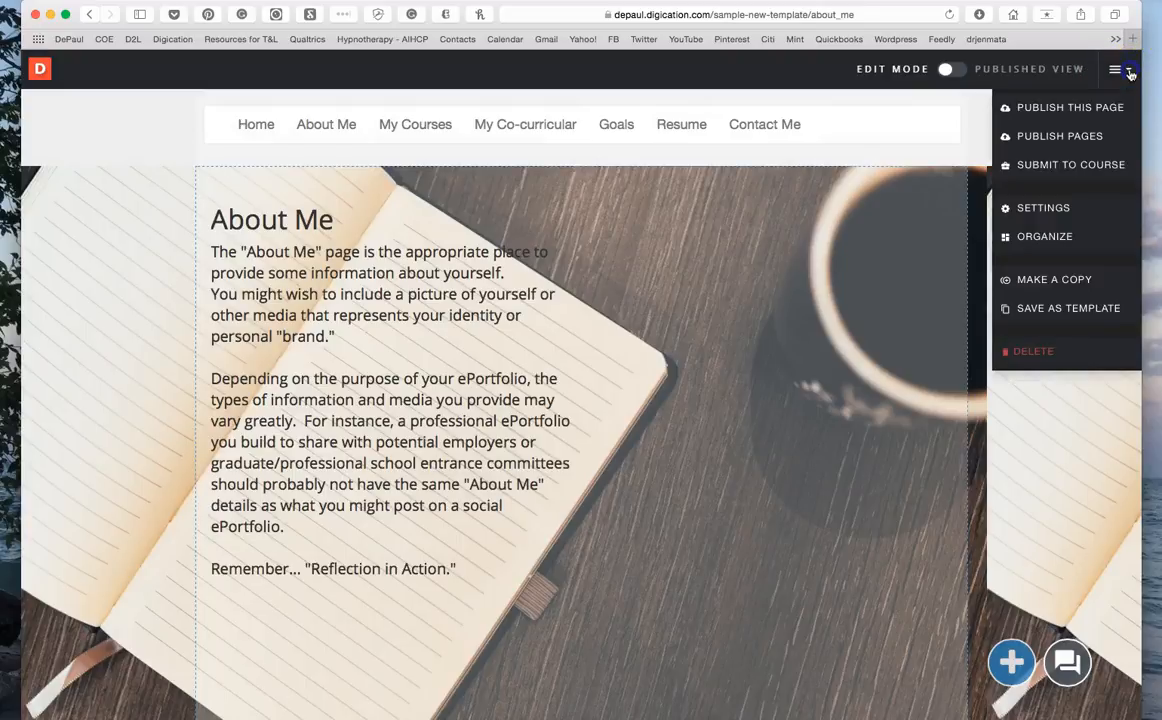
pyautogui.click(1066, 170)
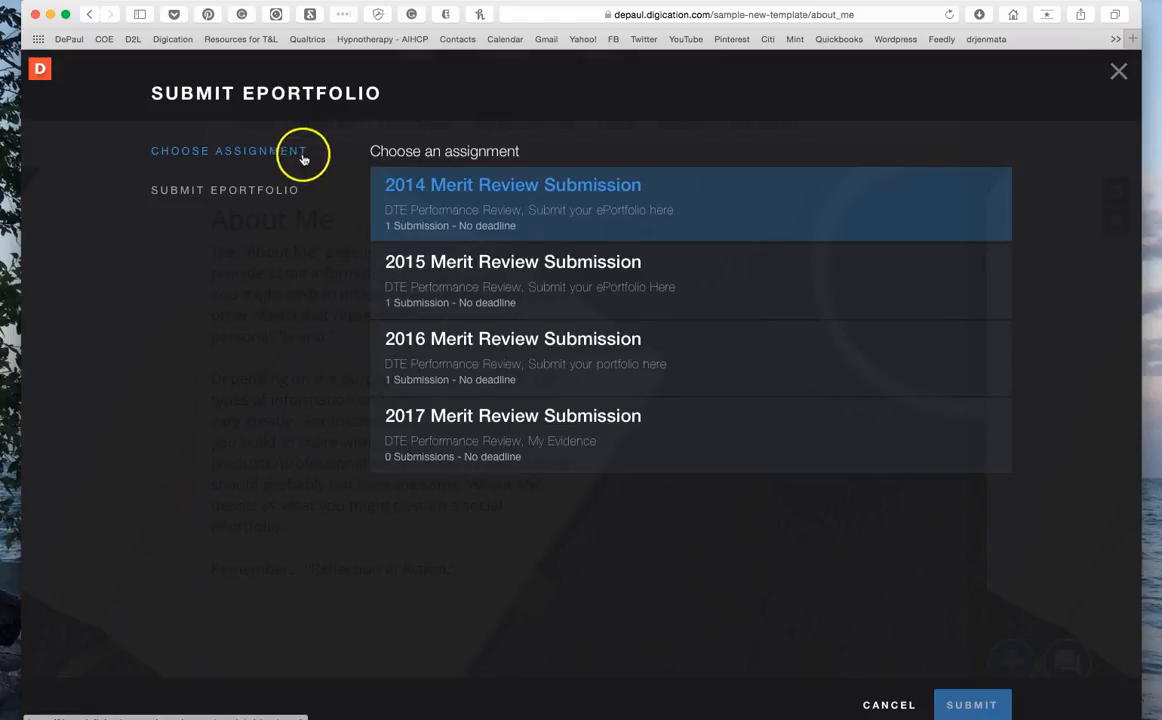
pyautogui.click(480, 209)
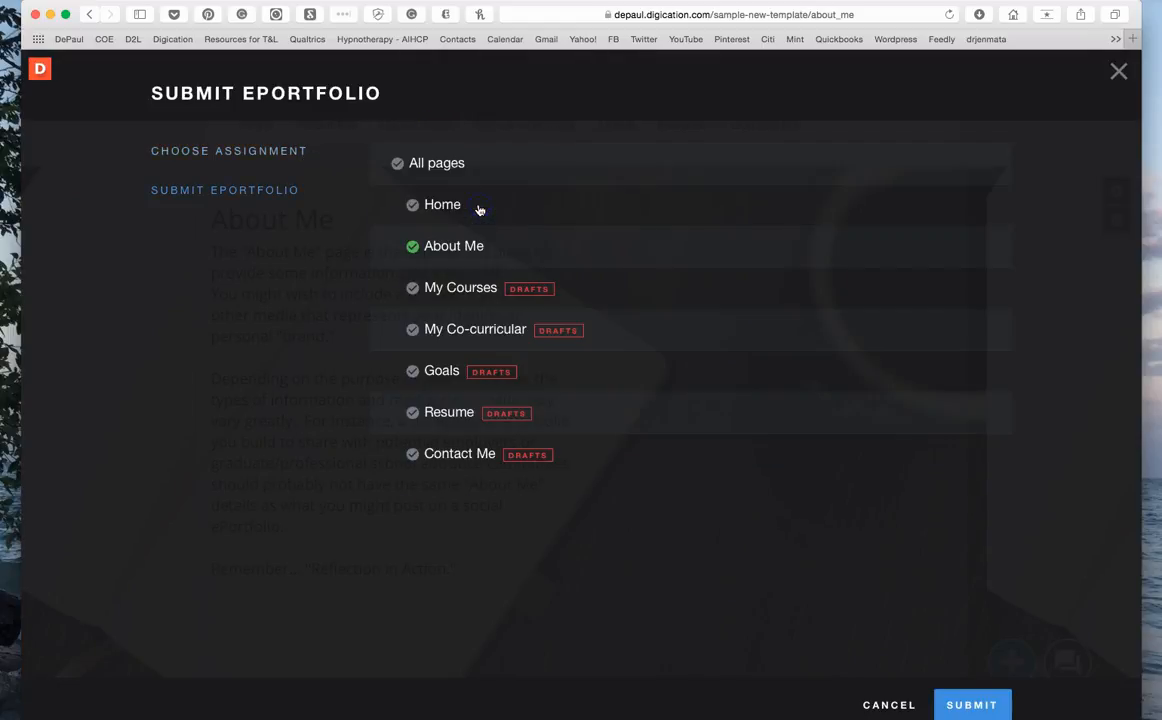
pyautogui.click(399, 164)
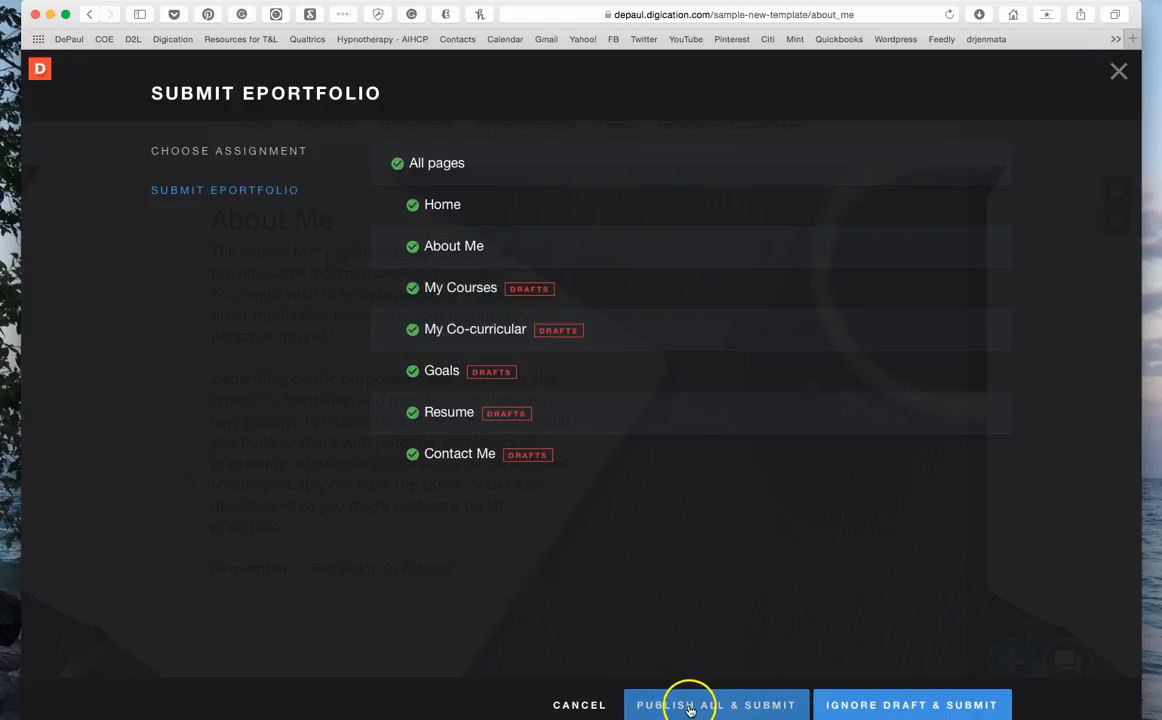
pyautogui.scroll(5, 690, 705)
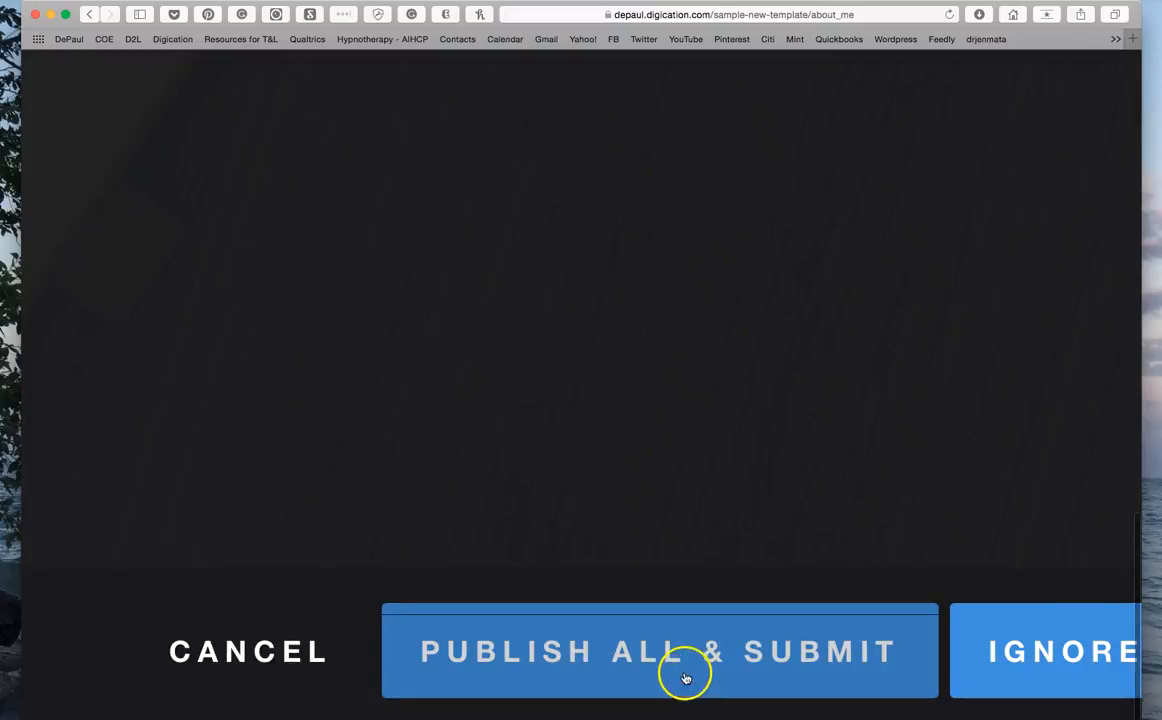
pyautogui.scroll(-5, 670, 660)
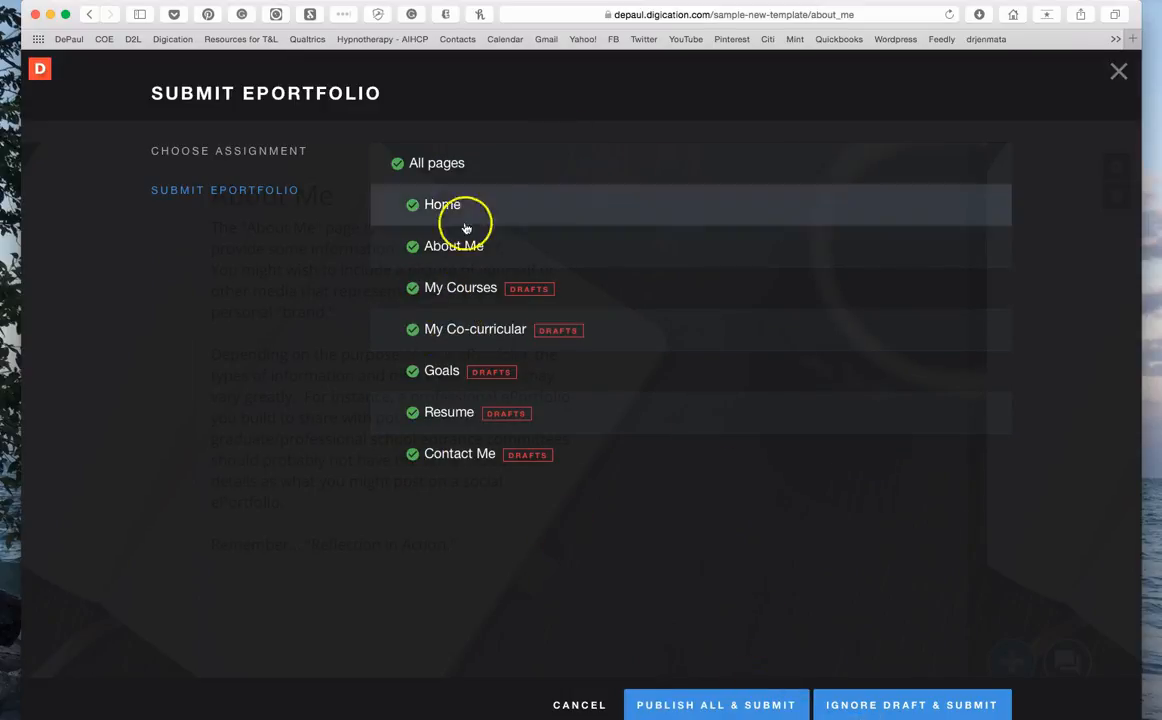
pyautogui.click(413, 289)
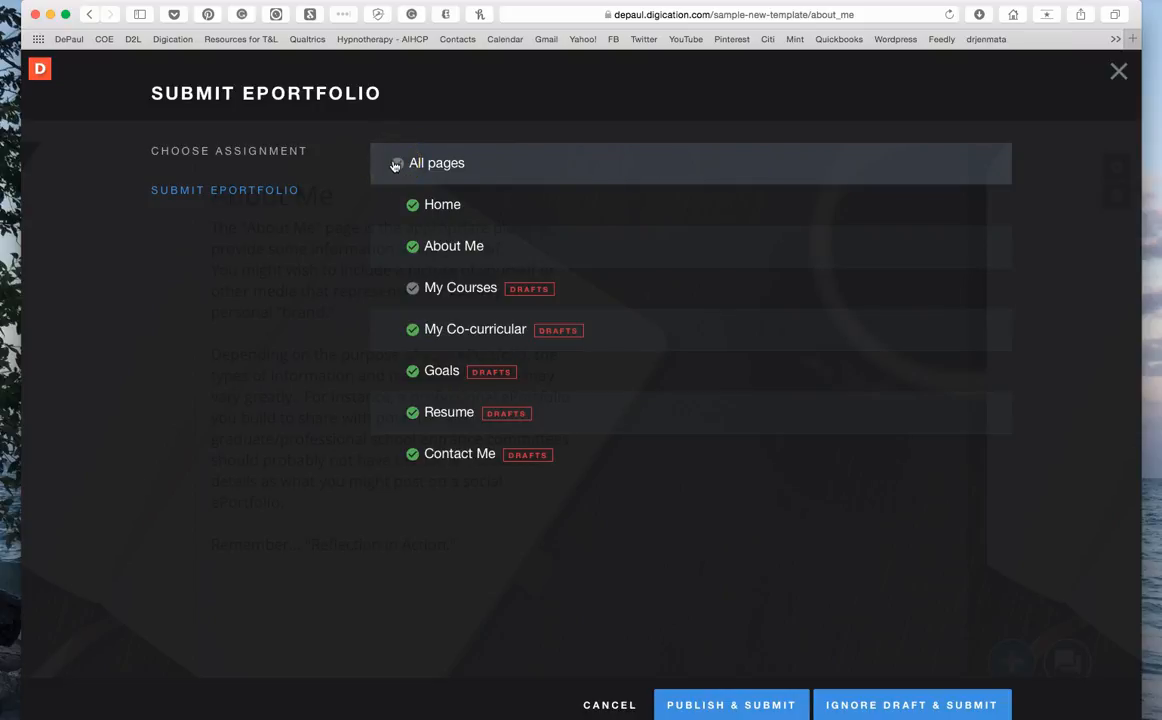
pyautogui.click(1117, 71)
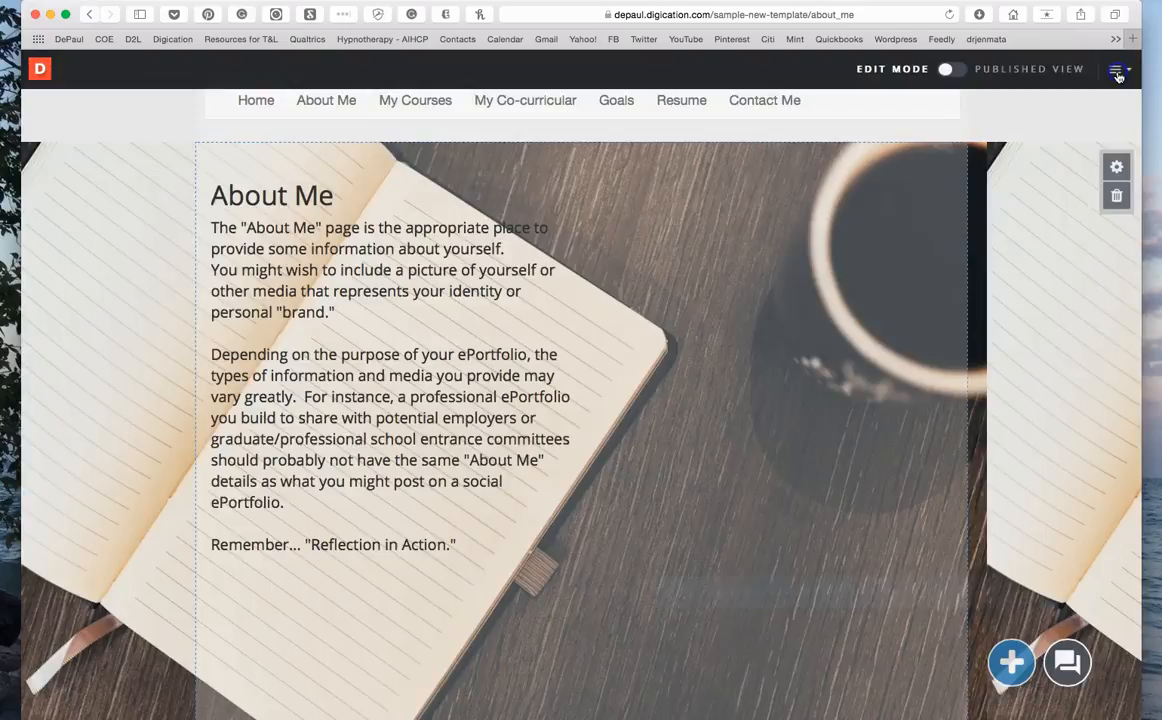
# Step: Return from the e-portfolio to the Digication dashboard
pyautogui.click(40, 68)
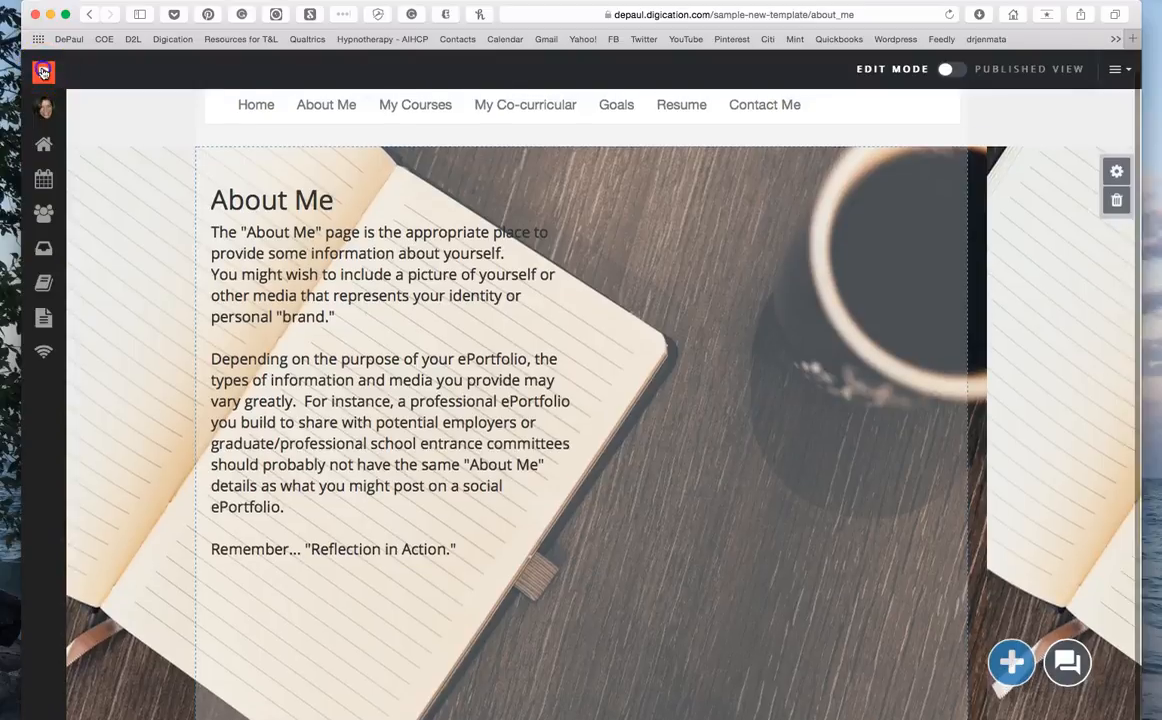
pyautogui.click(42, 72)
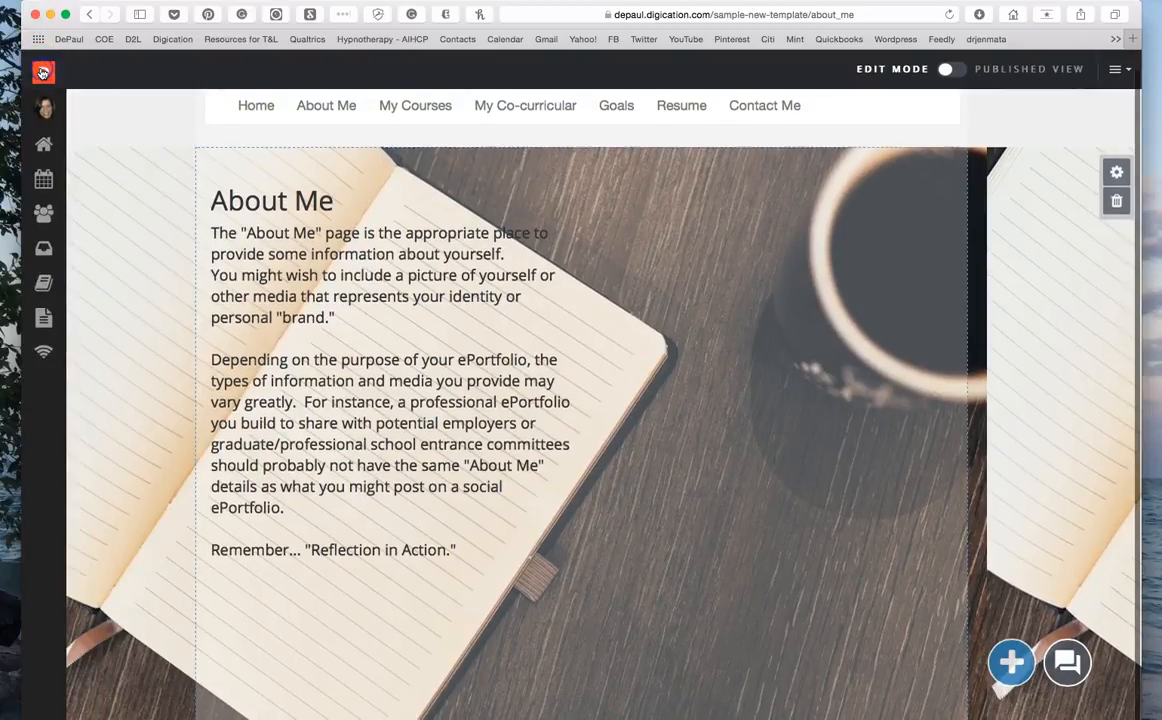
pyautogui.click(41, 71)
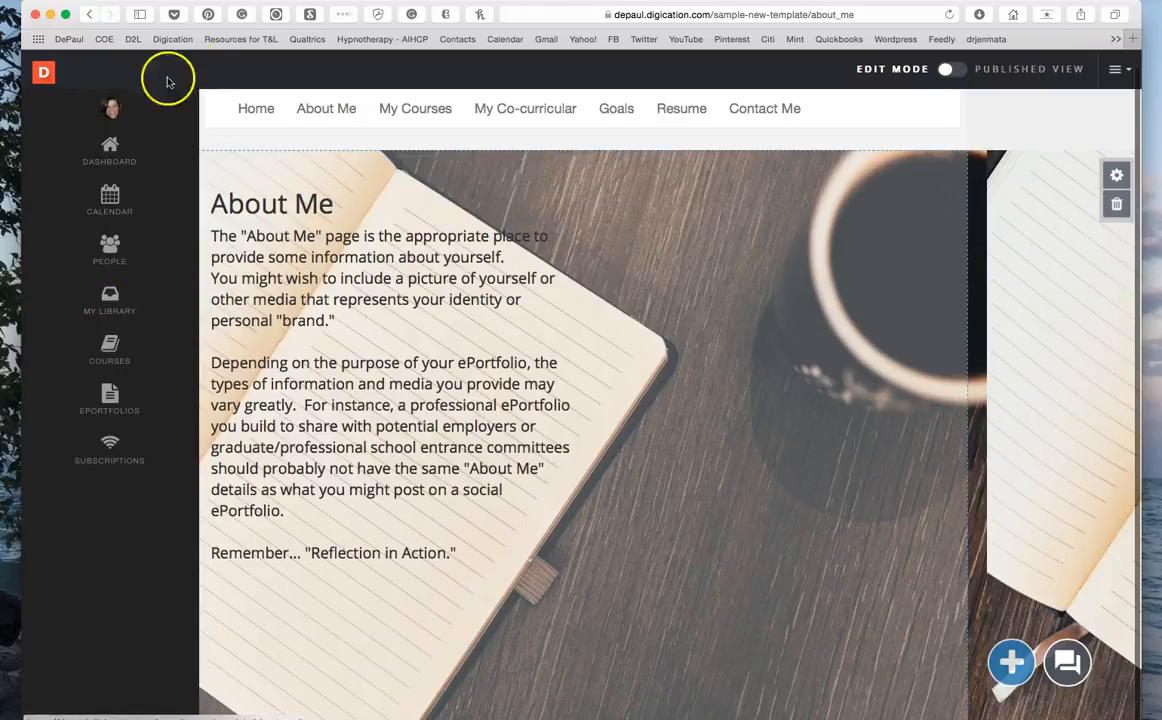
pyautogui.click(104, 146)
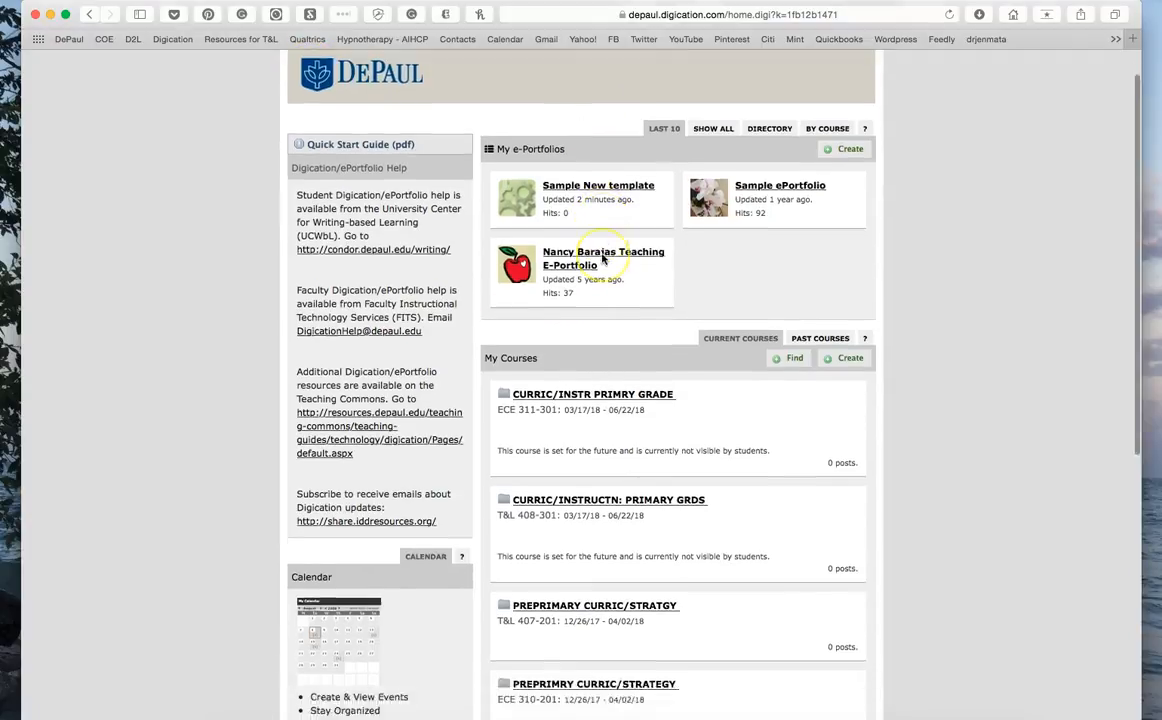
# Step: Open the T&L 407-201 PREPRIMARY CURRIC/STRATGY course and display its assignment grid
pyautogui.scroll(-6, 600, 255)
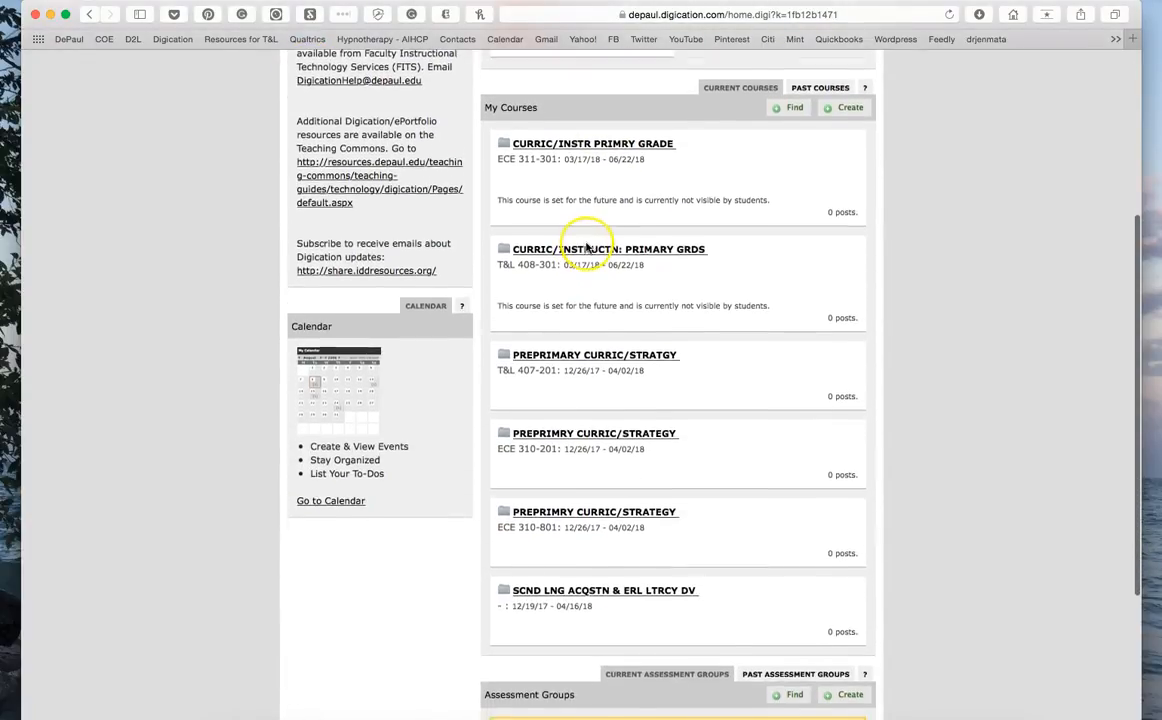
pyautogui.scroll(-1, 576, 262)
pyautogui.click(608, 298)
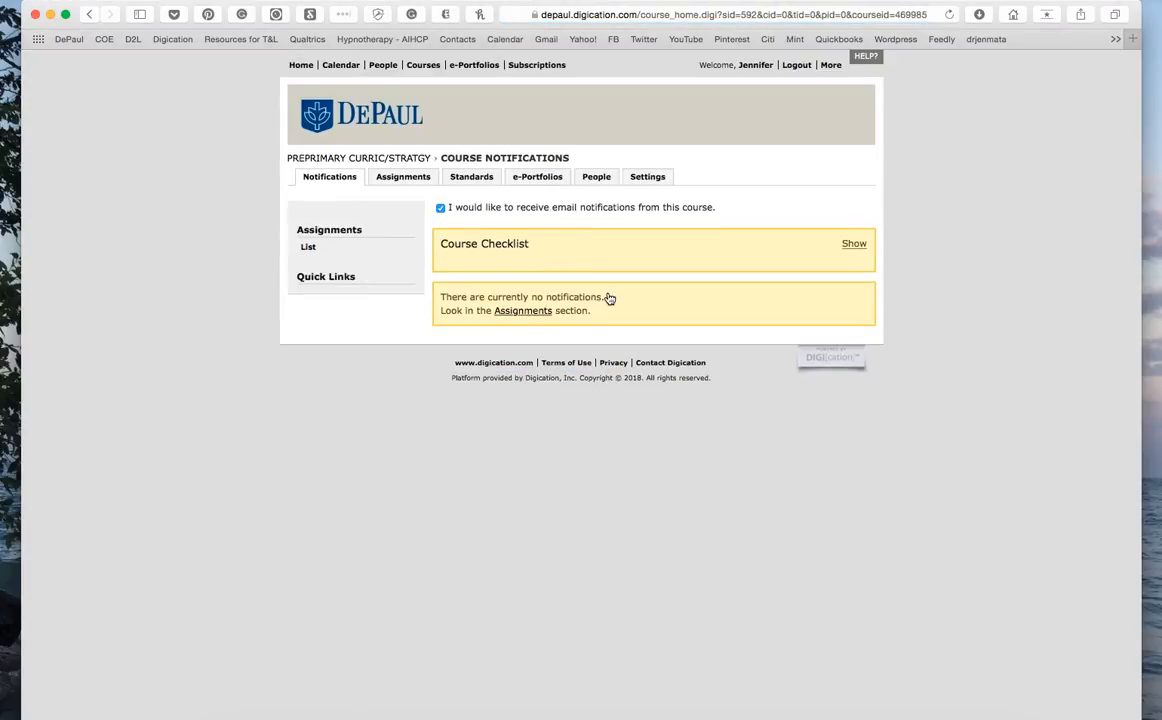
pyautogui.click(396, 181)
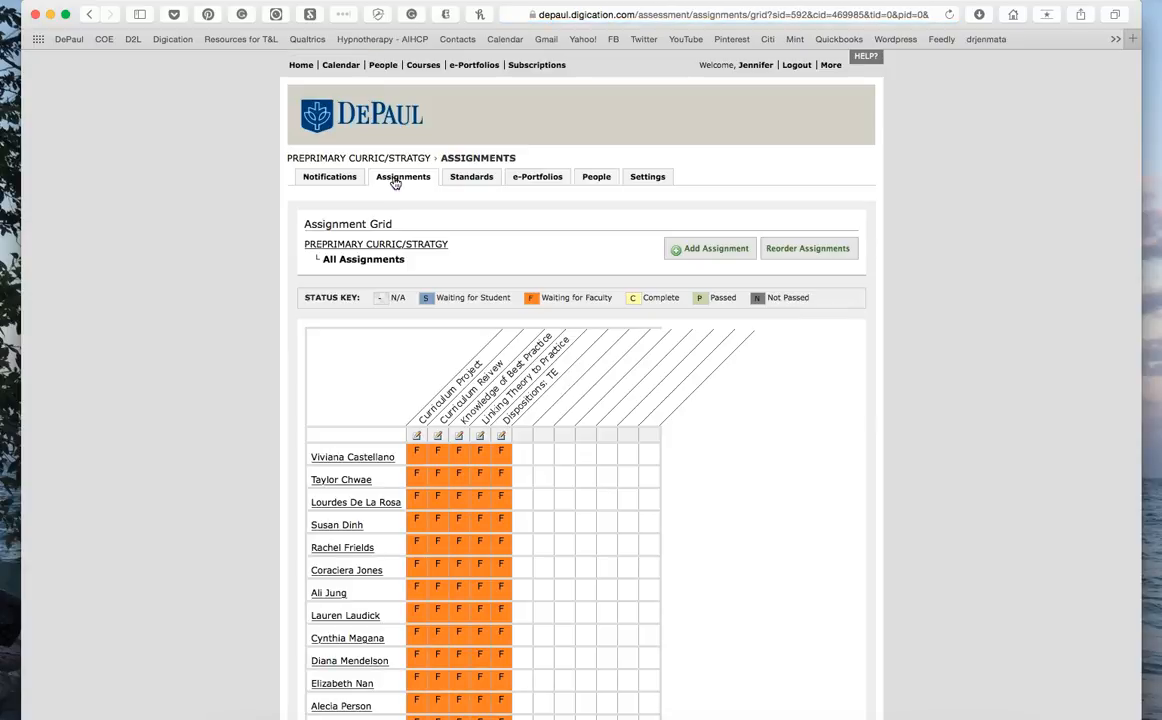
# Step: Examine the student progress statuses for each assignment in the PREPRIMARY CURRIC/STRATGY assignment grid
pyautogui.scroll(-3, 410, 203)
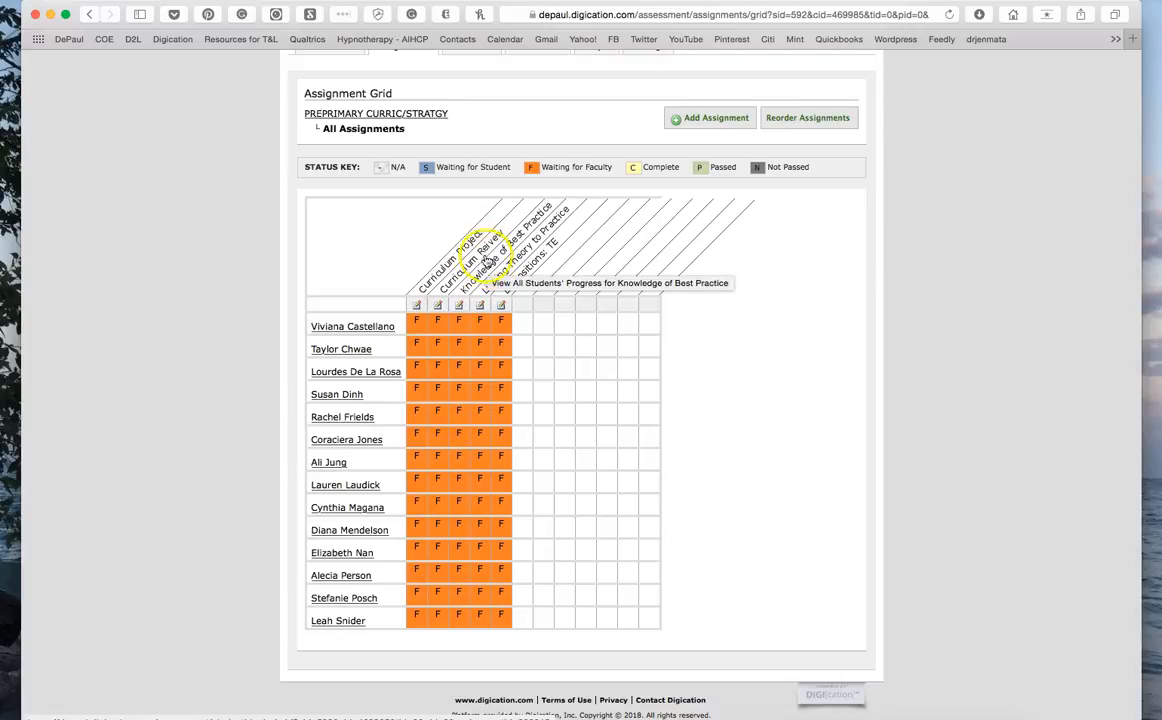
pyautogui.click(437, 331)
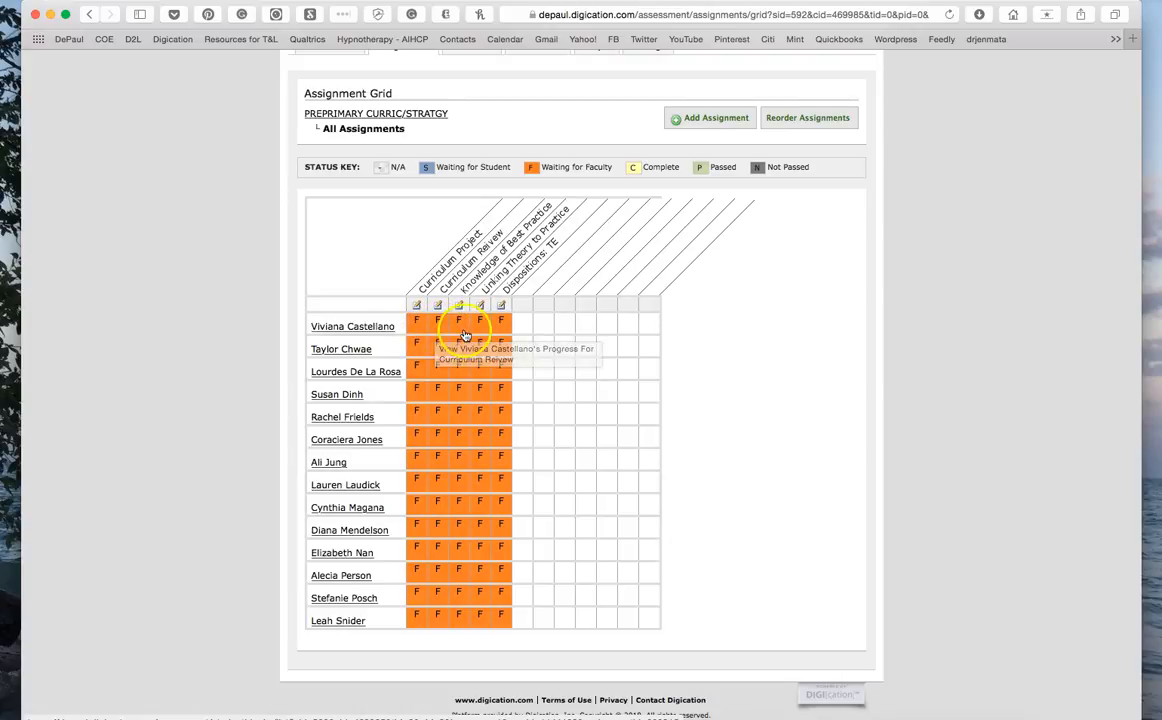
pyautogui.scroll(3, 459, 333)
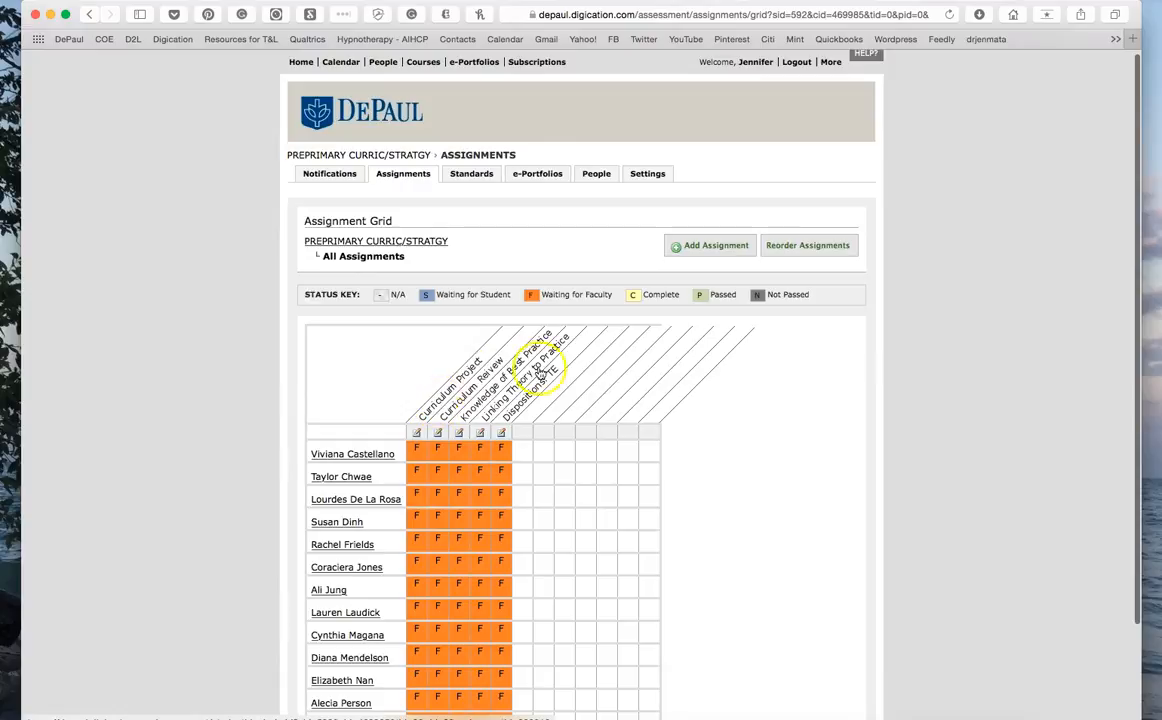
pyautogui.scroll(-1, 433, 467)
pyautogui.scroll(-3, 433, 467)
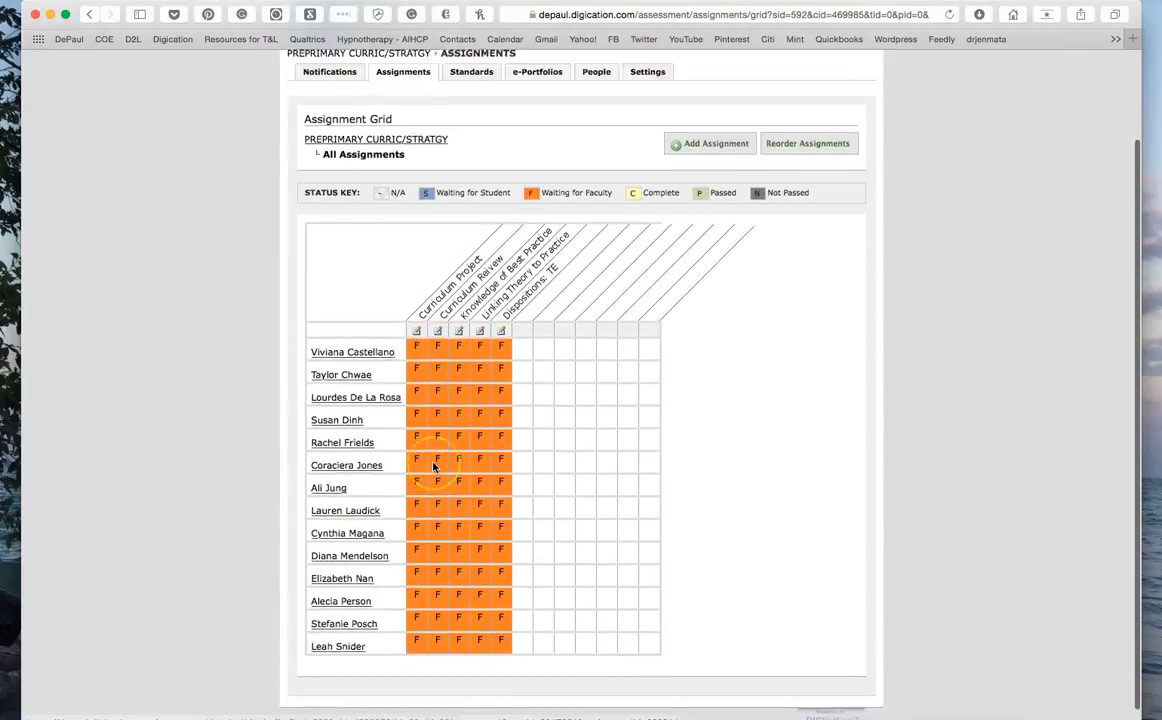
pyautogui.scroll(4, 438, 458)
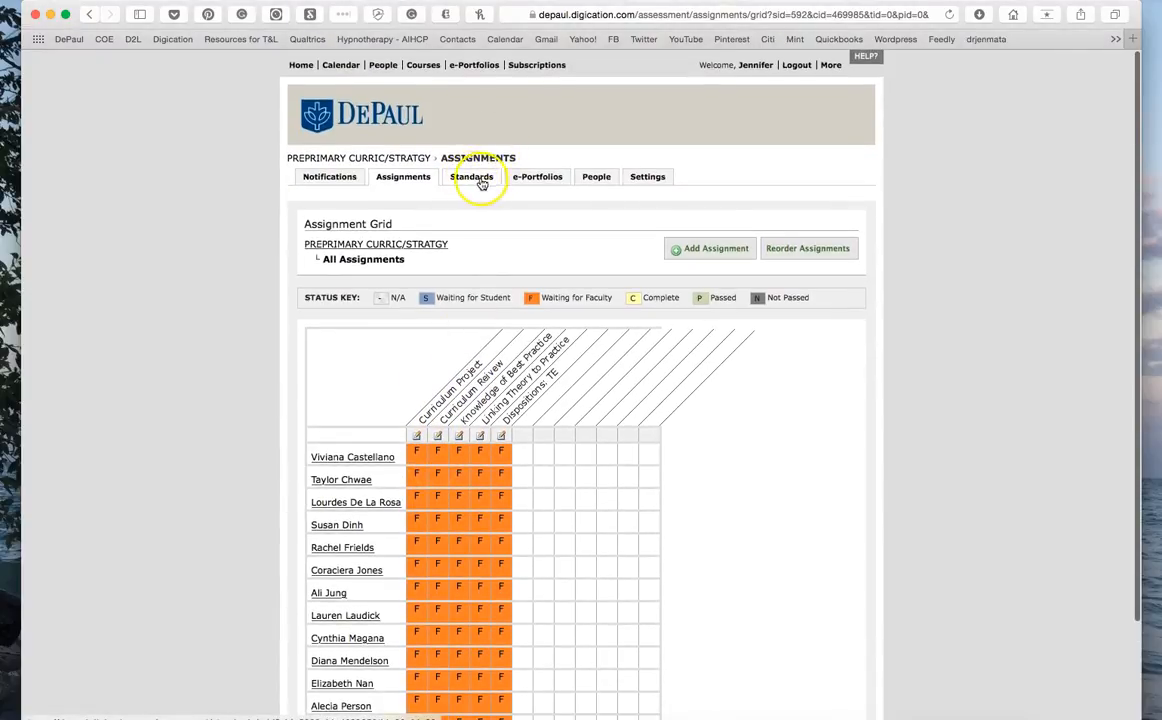
# Step: Review the e-portfolios students have added to the PREPRIMARY CURRIC/STRATGY course, and return to its assignment grid
pyautogui.click(538, 176)
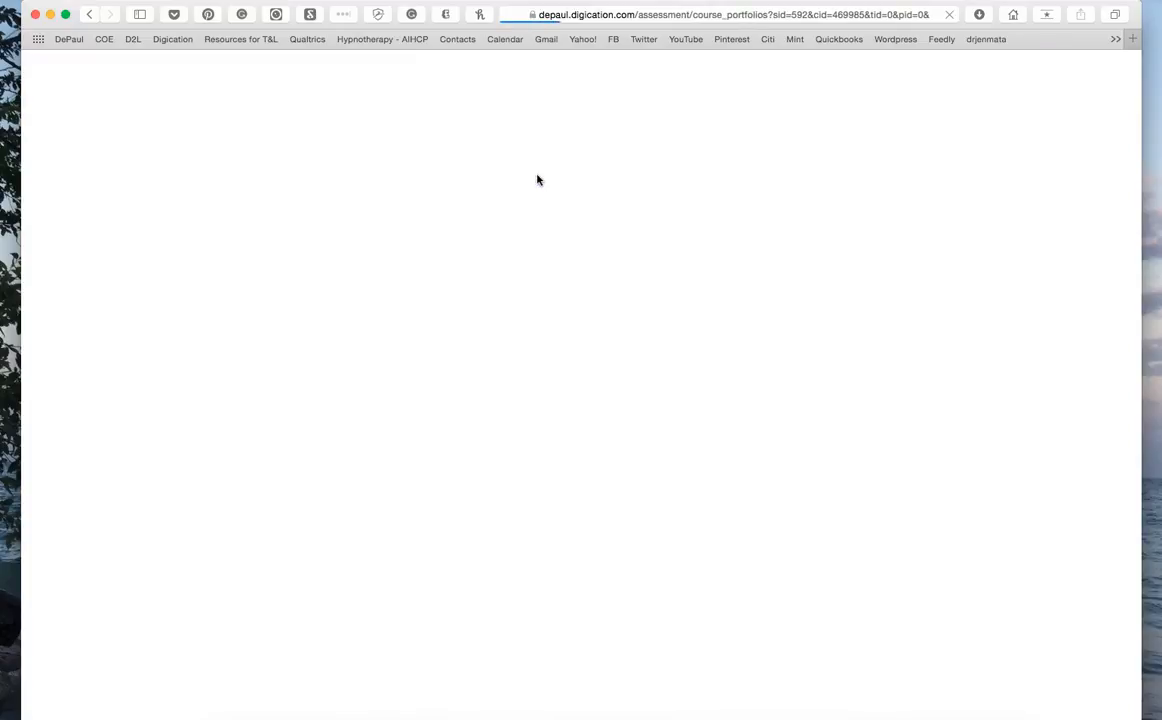
pyautogui.scroll(-2, 537, 252)
pyautogui.scroll(-1, 535, 257)
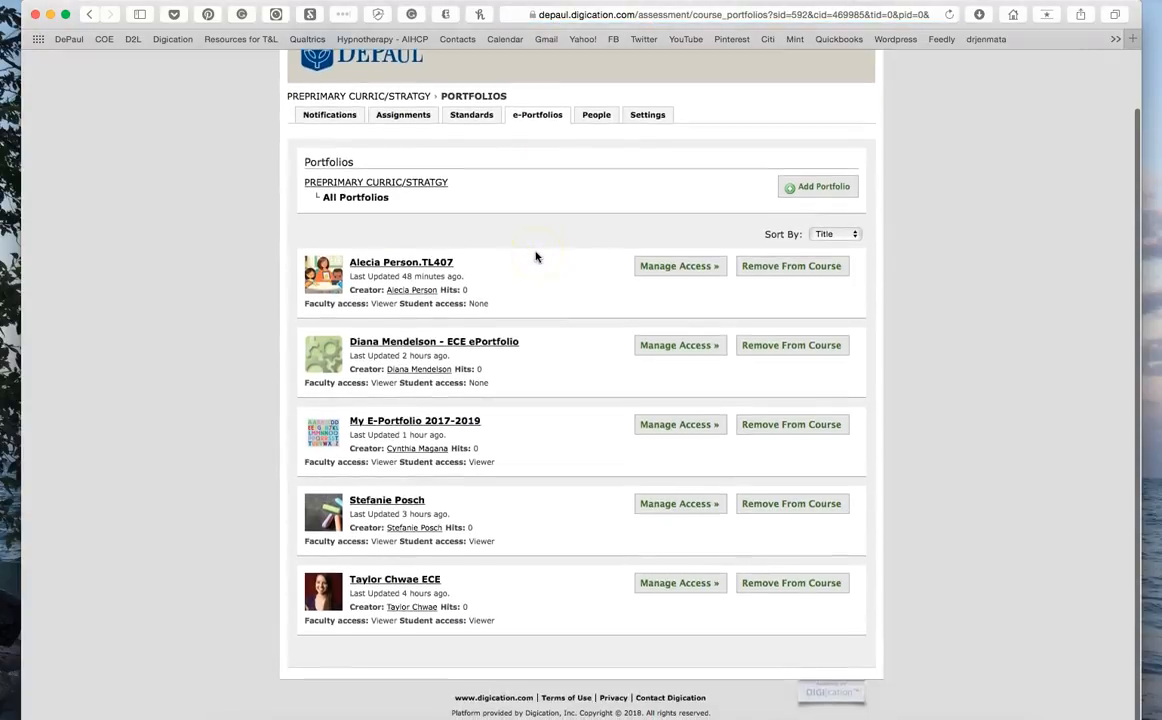
pyautogui.click(433, 266)
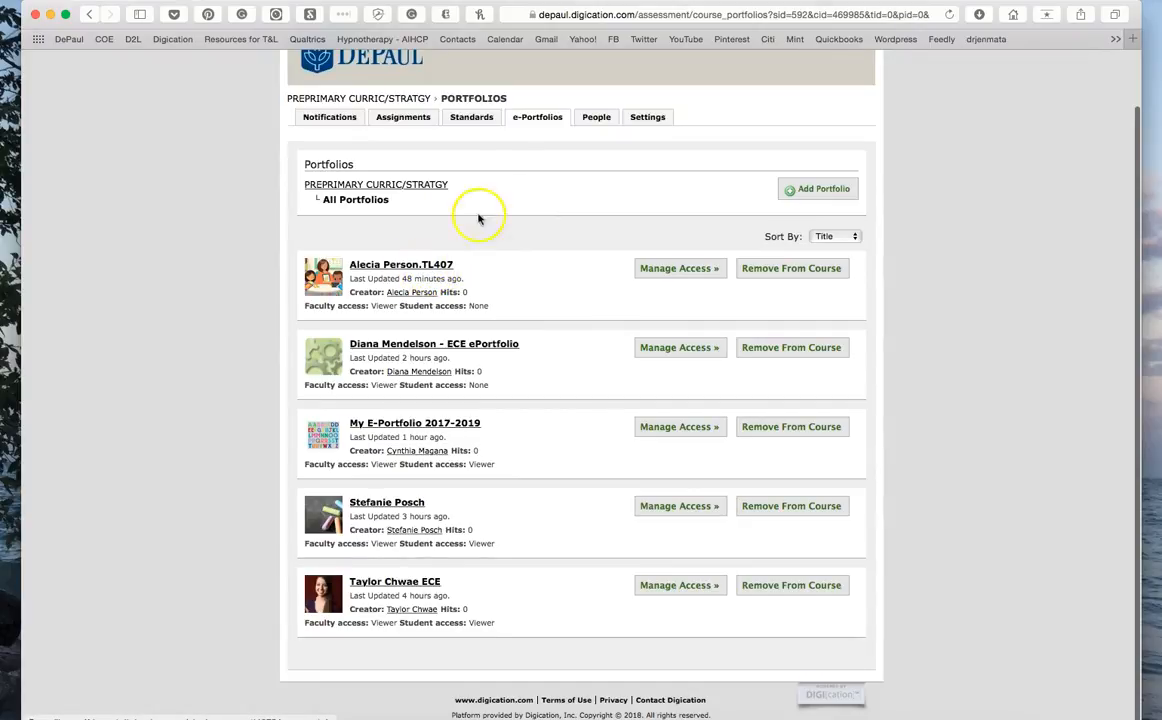
pyautogui.click(385, 190)
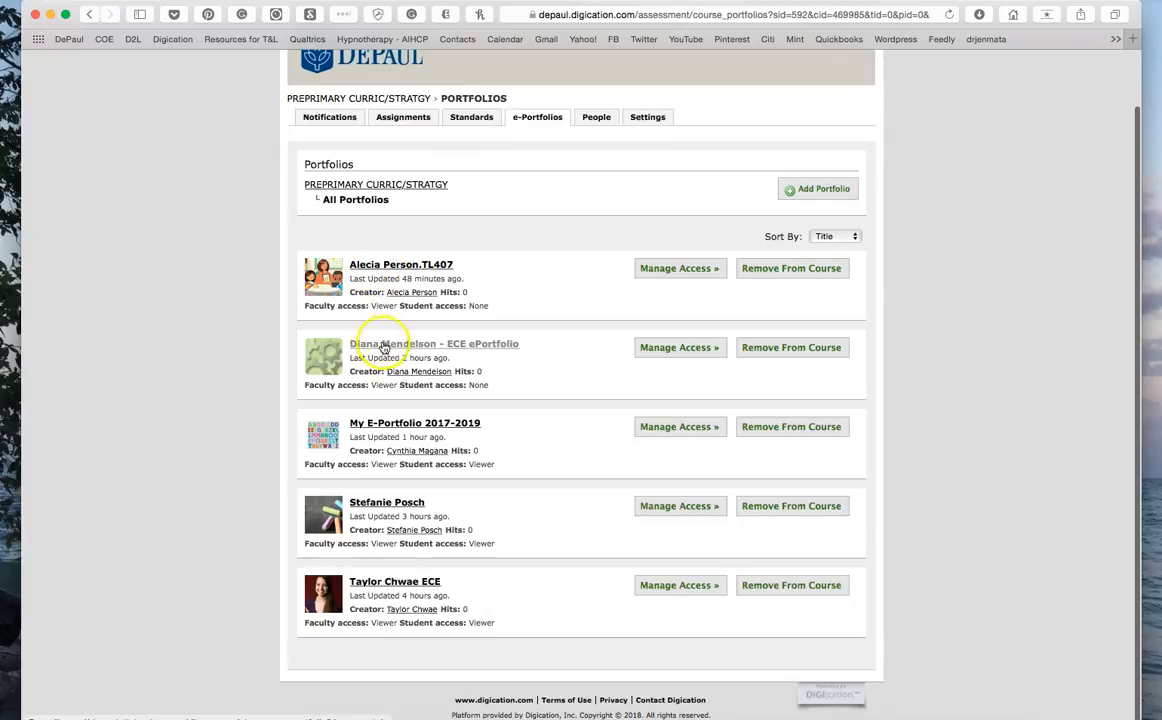
pyautogui.scroll(1, 388, 480)
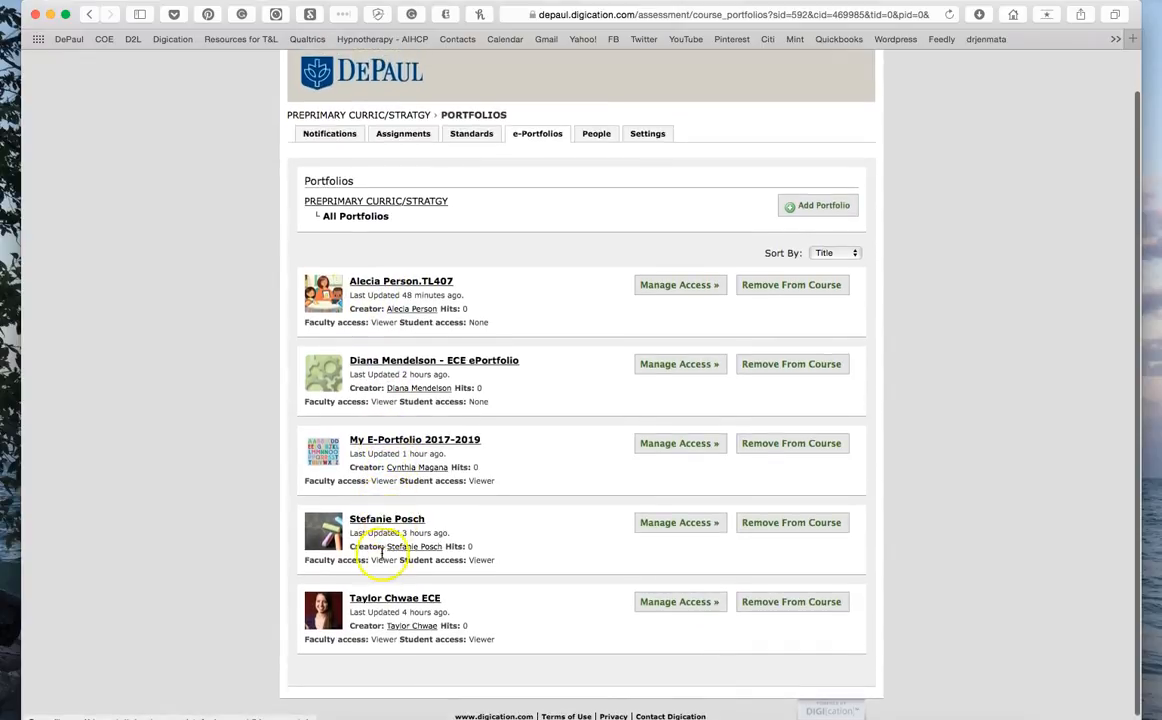
pyautogui.scroll(3, 475, 328)
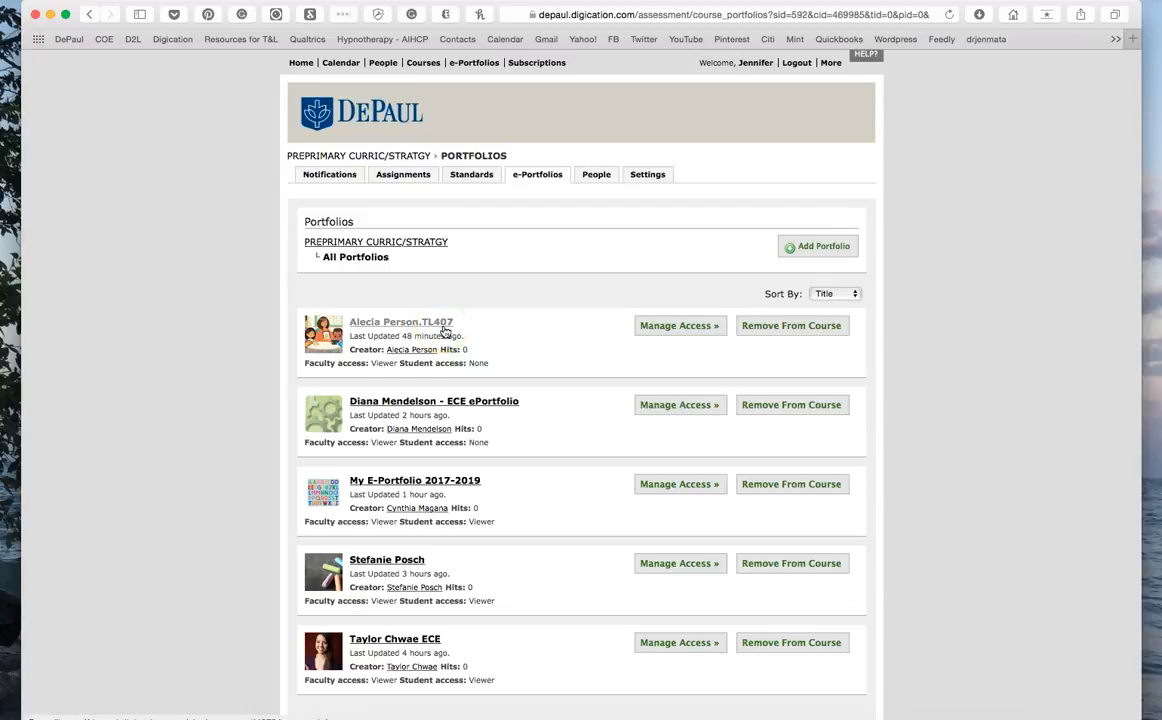
pyautogui.scroll(-3, 457, 322)
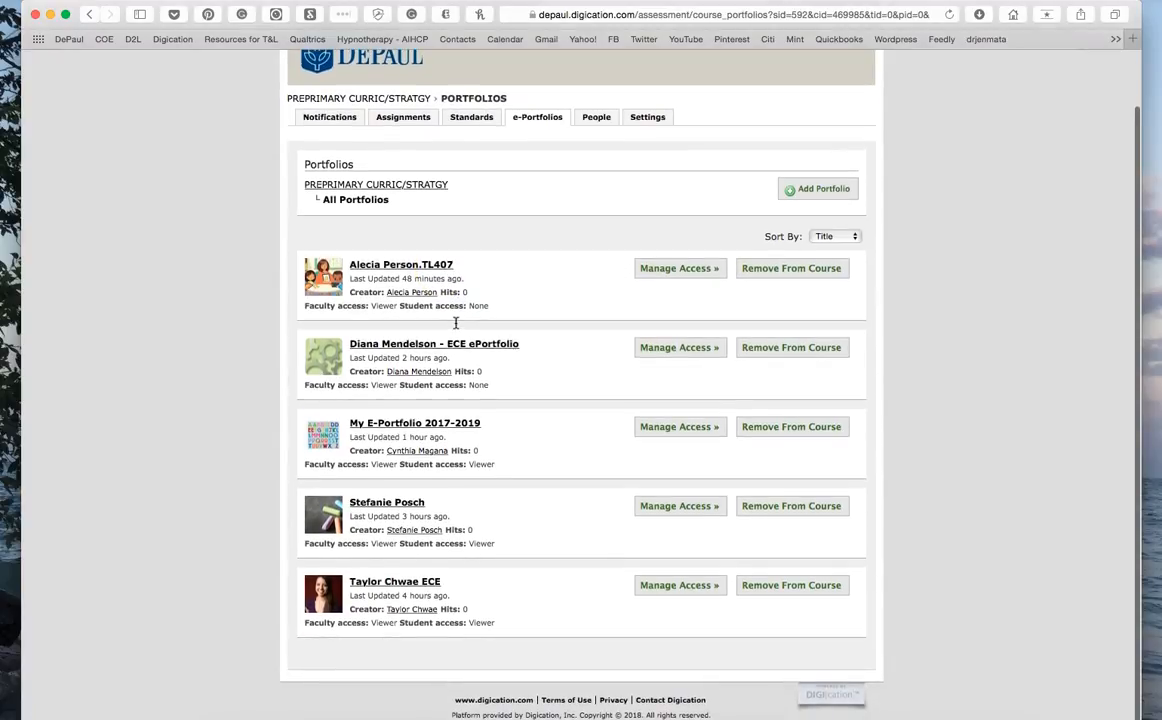
pyautogui.scroll(3, 457, 322)
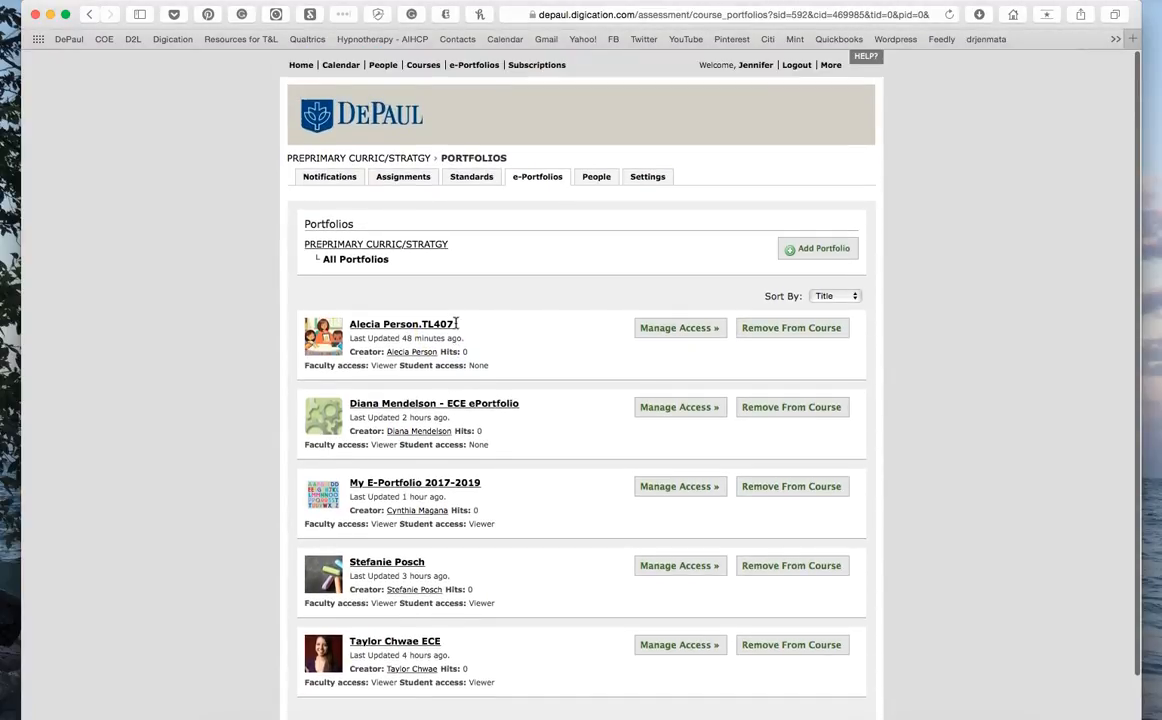
pyautogui.click(405, 175)
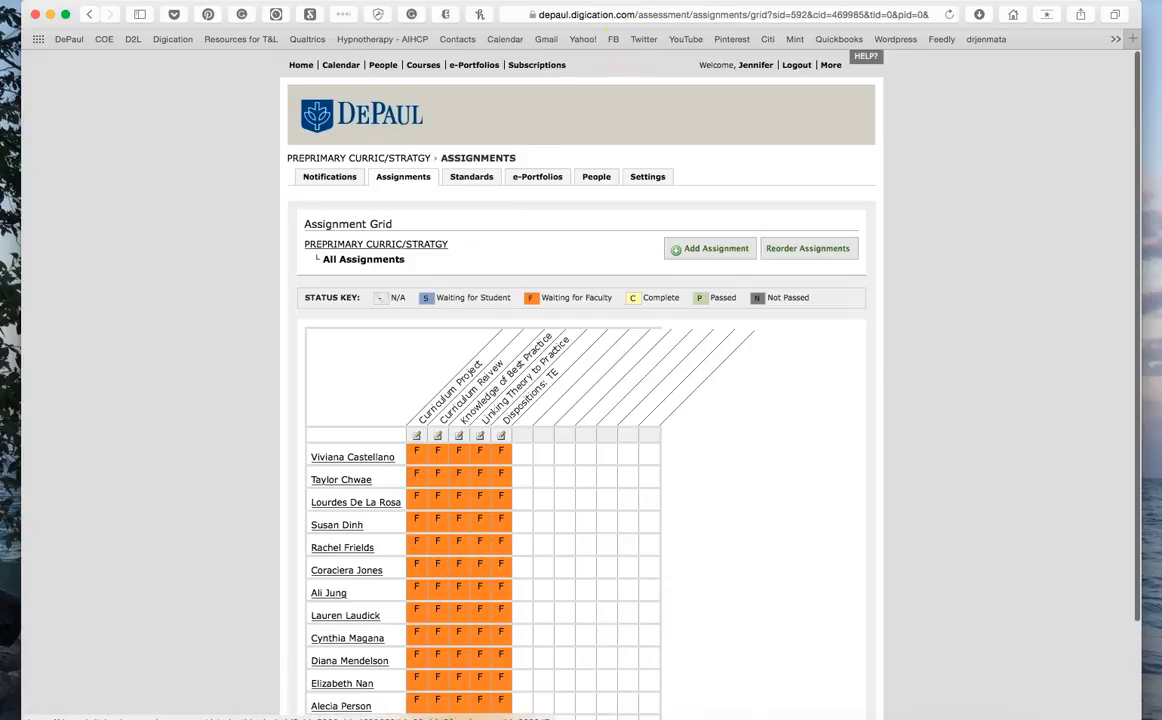
# Step: From the home page, open Sample New template, start a submission to 2014 Merit Review Submission with all pages selected, and close the form without submitting
pyautogui.click(301, 65)
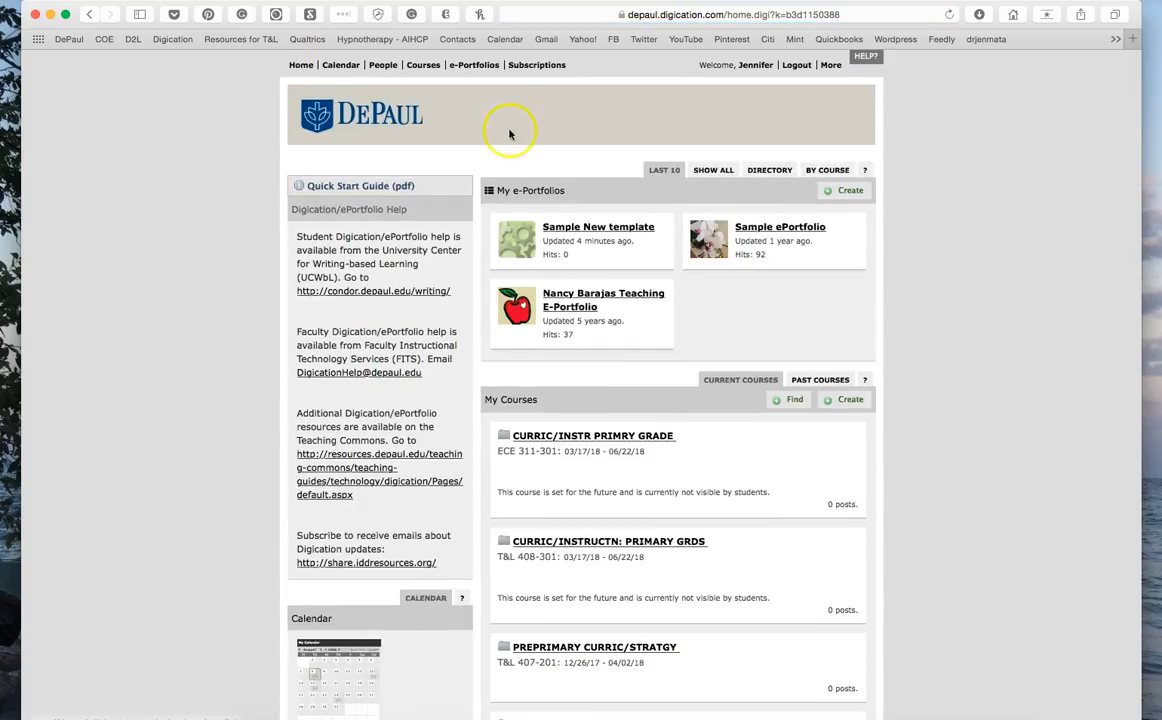
pyautogui.click(576, 228)
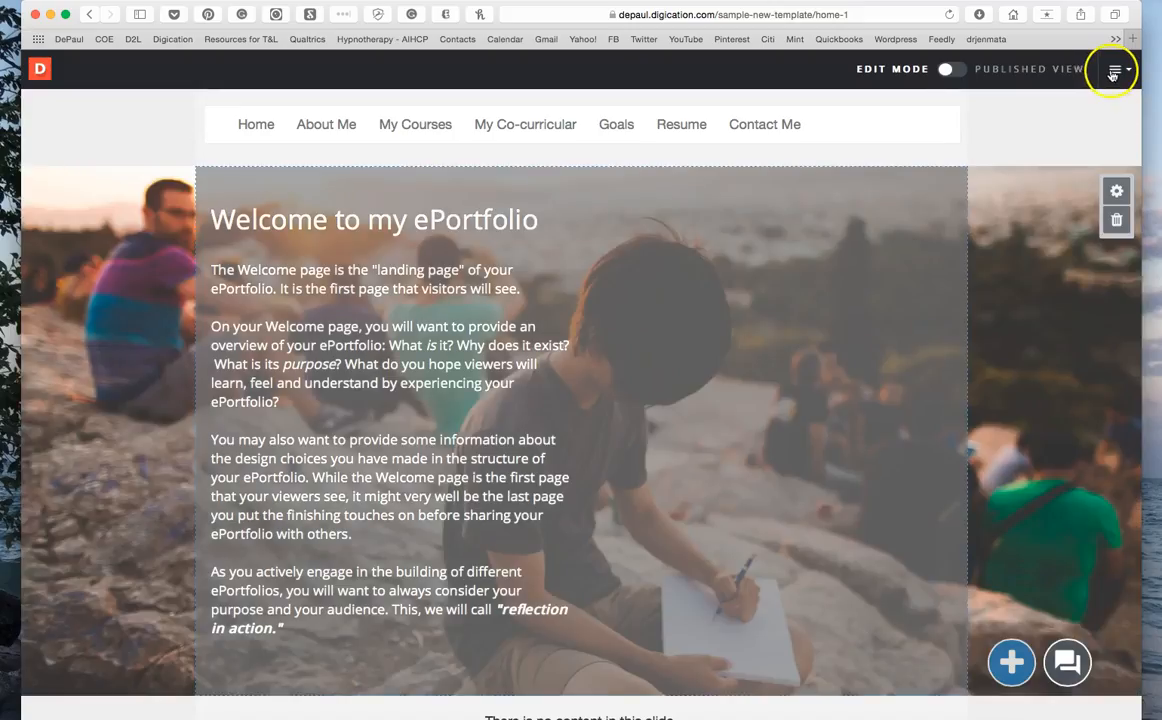
pyautogui.click(1113, 72)
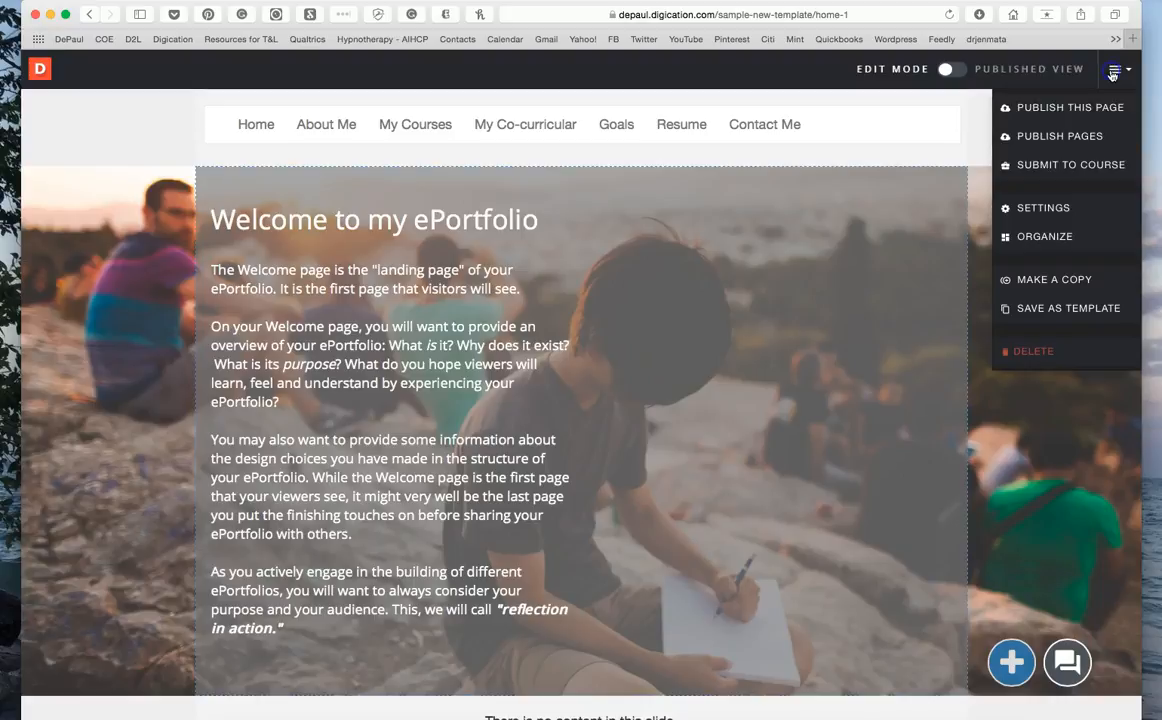
pyautogui.click(1051, 168)
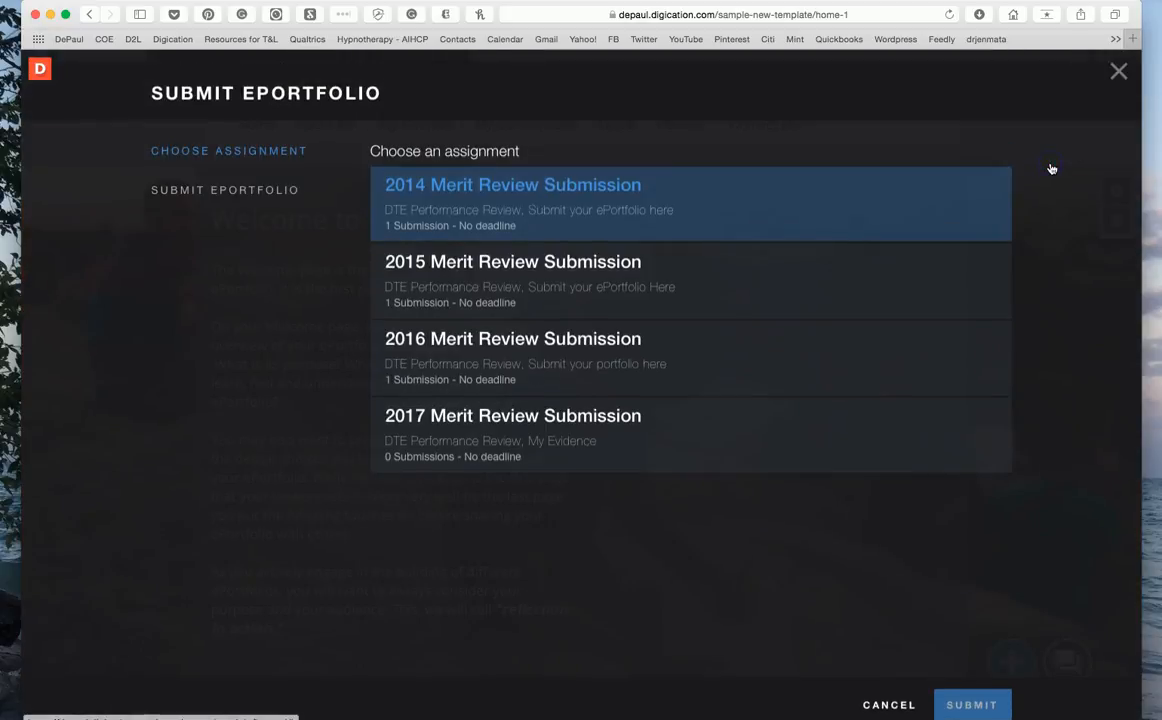
pyautogui.click(577, 199)
pyautogui.click(396, 166)
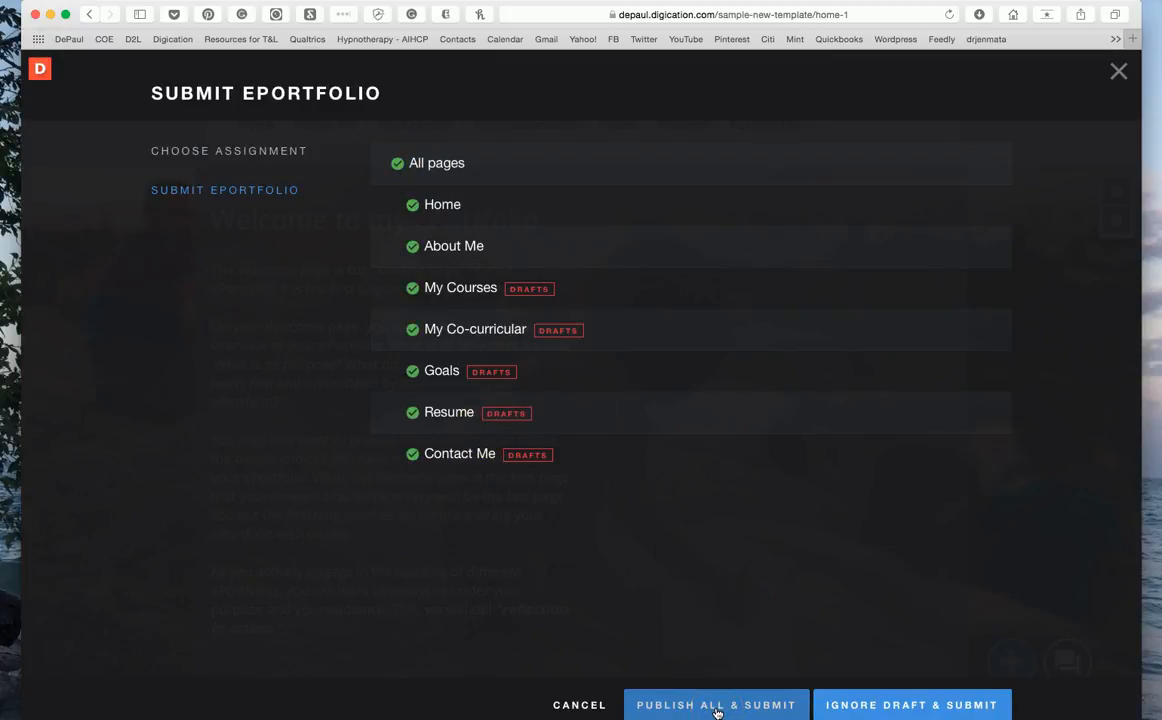
pyautogui.click(1119, 72)
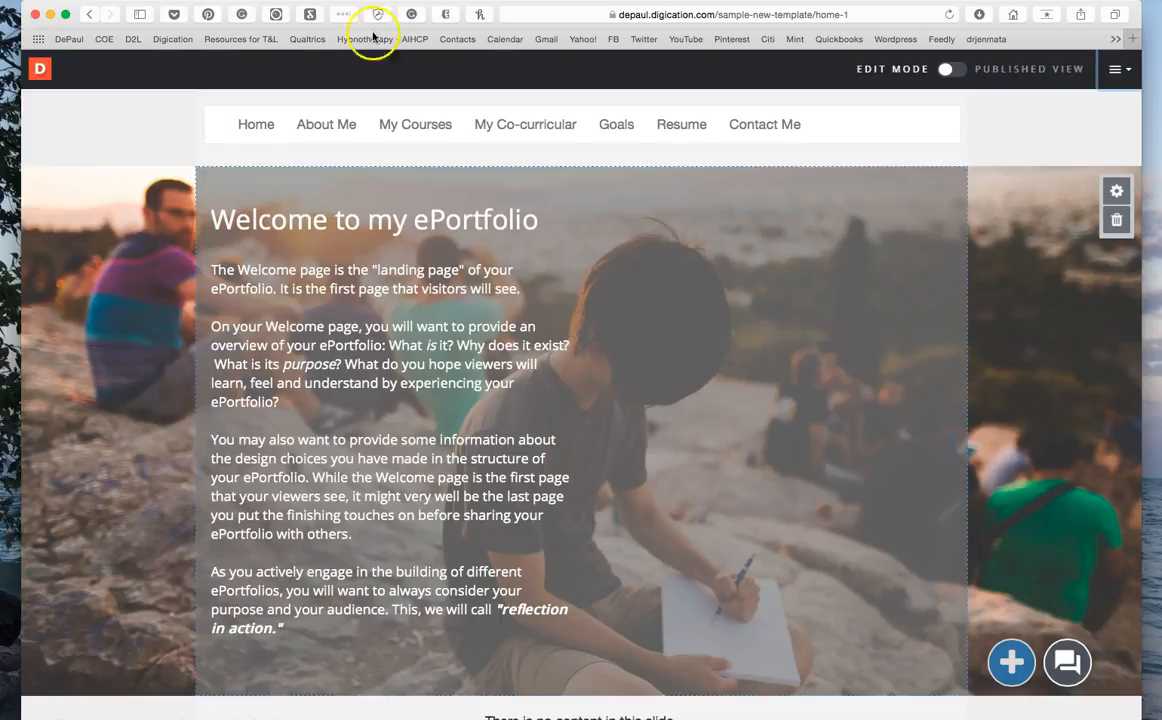
# Step: Return to the Digication dashboard and open the assignment grid of the T&L 407-201 PREPRIMARY CURRIC/STRATGY course
pyautogui.moveTo(42, 55)
pyautogui.click(44, 156)
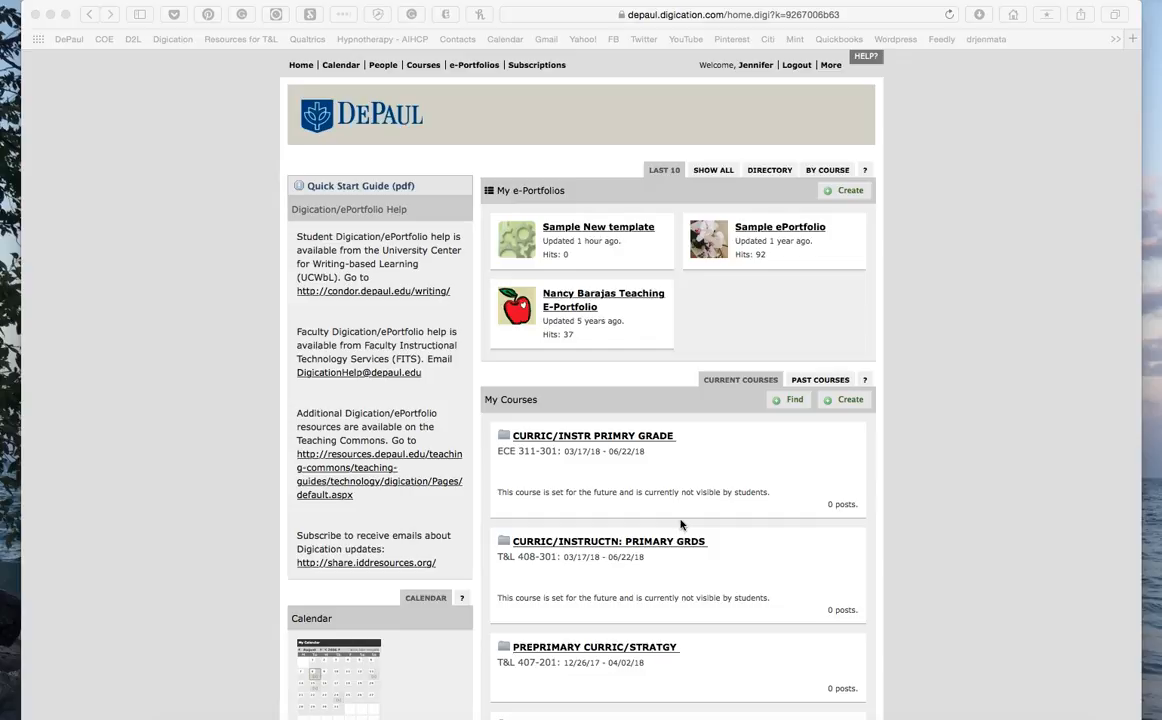
pyautogui.scroll(-5, 661, 493)
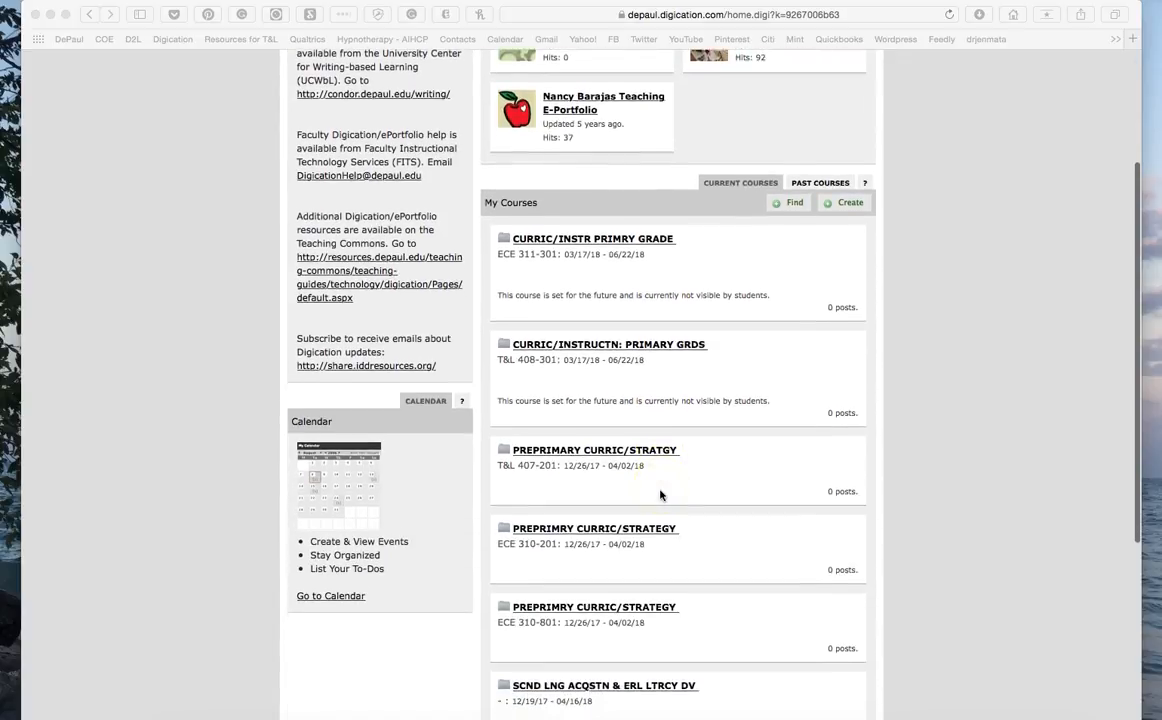
pyautogui.scroll(-1, 661, 495)
pyautogui.scroll(1, 661, 495)
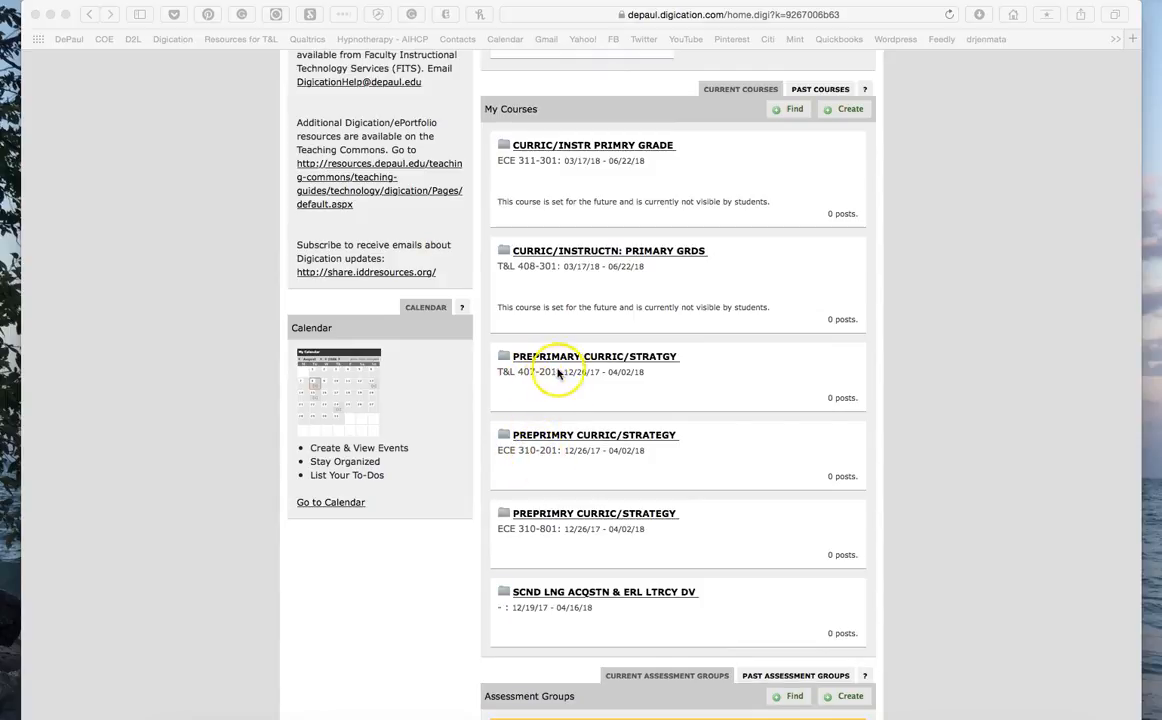
pyautogui.click(601, 358)
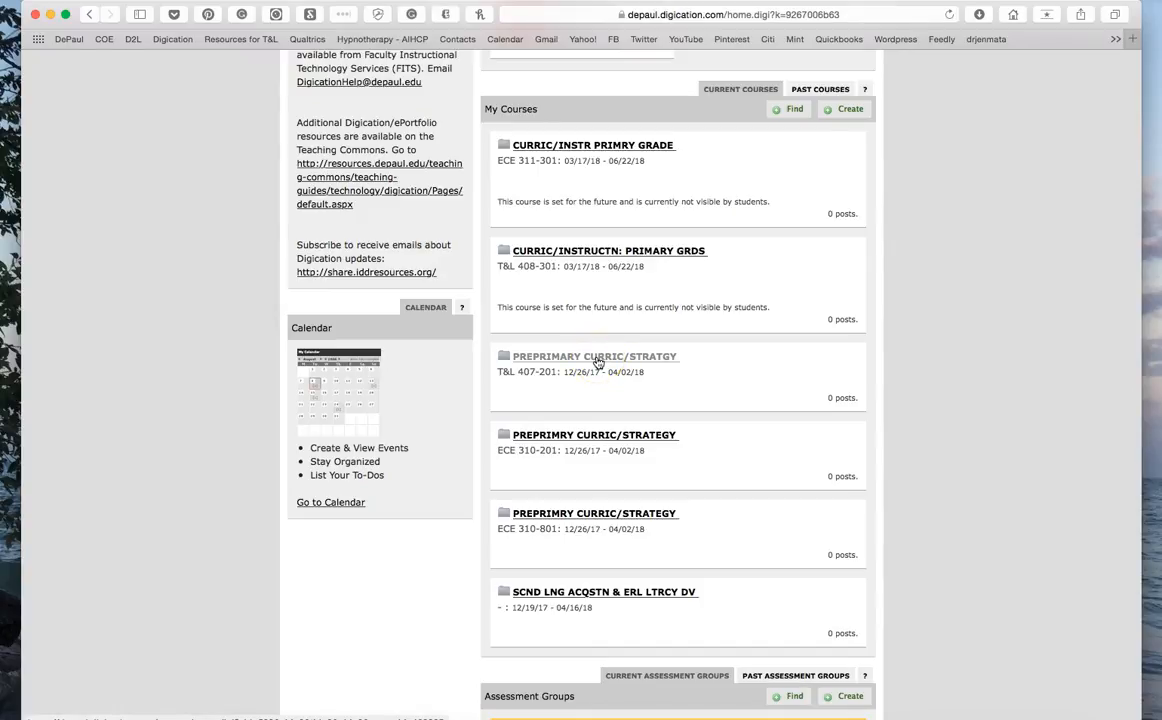
pyautogui.scroll(1, 592, 360)
pyautogui.click(592, 361)
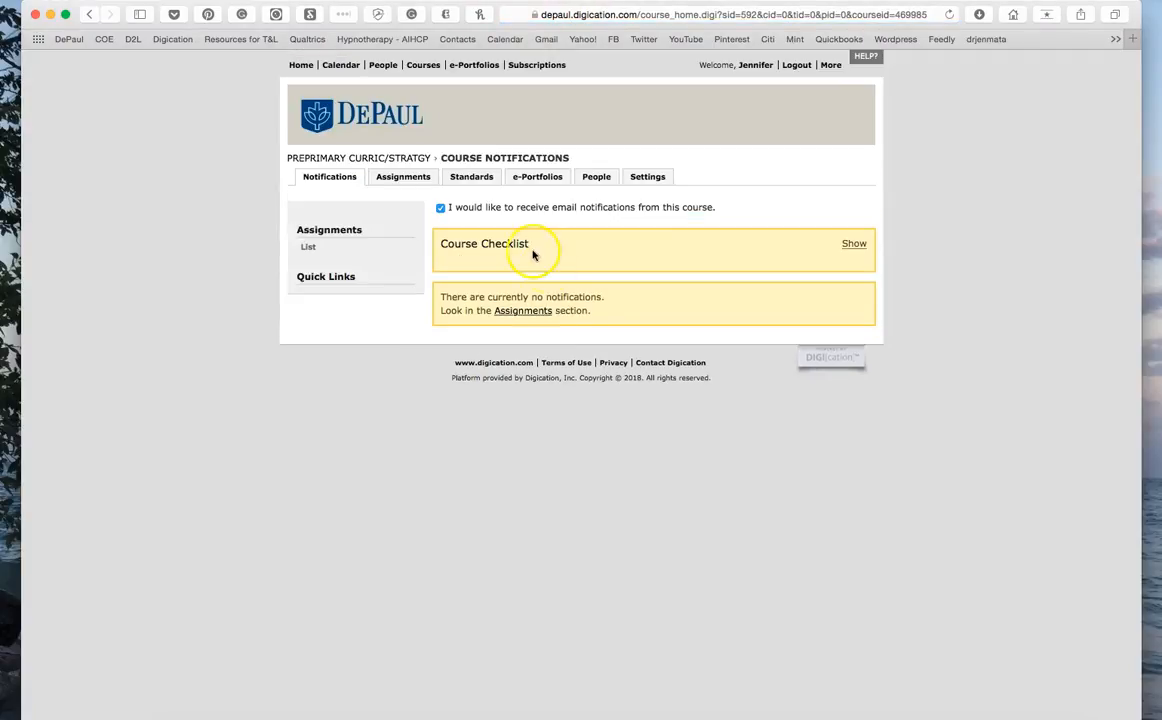
pyautogui.click(411, 186)
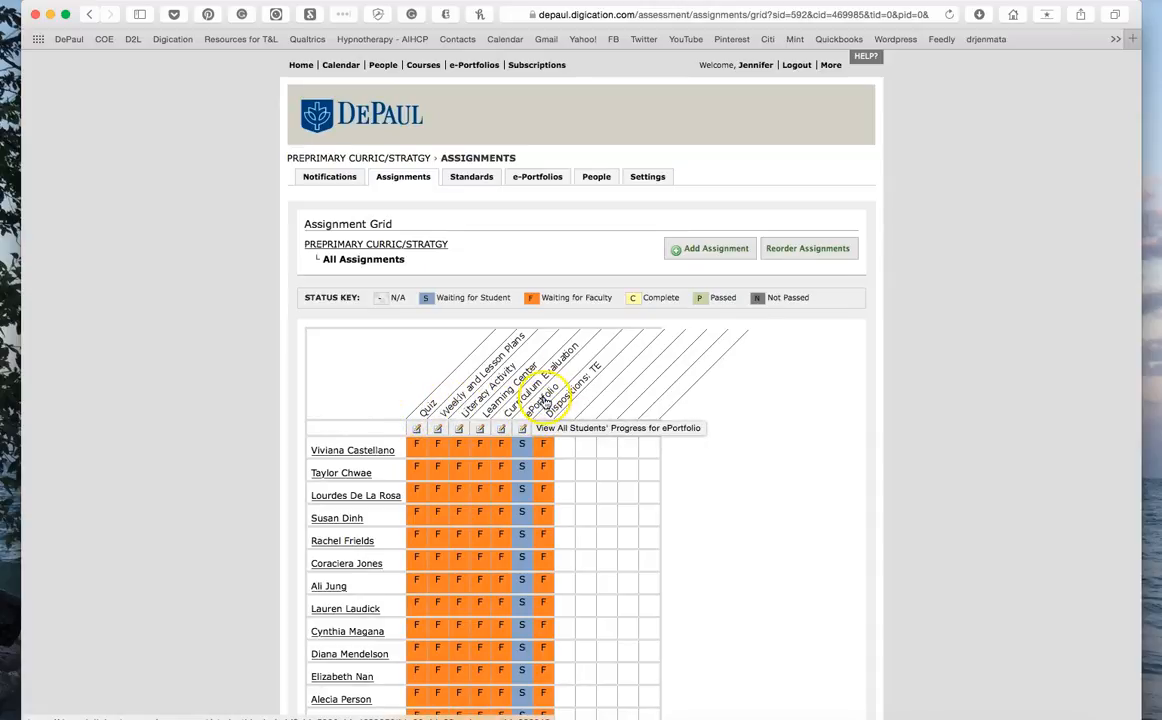
# Step: Examine the ePortfolio assignment's statuses for all students and read the status key's explanation of Waiting for Student
pyautogui.scroll(-3, 519, 450)
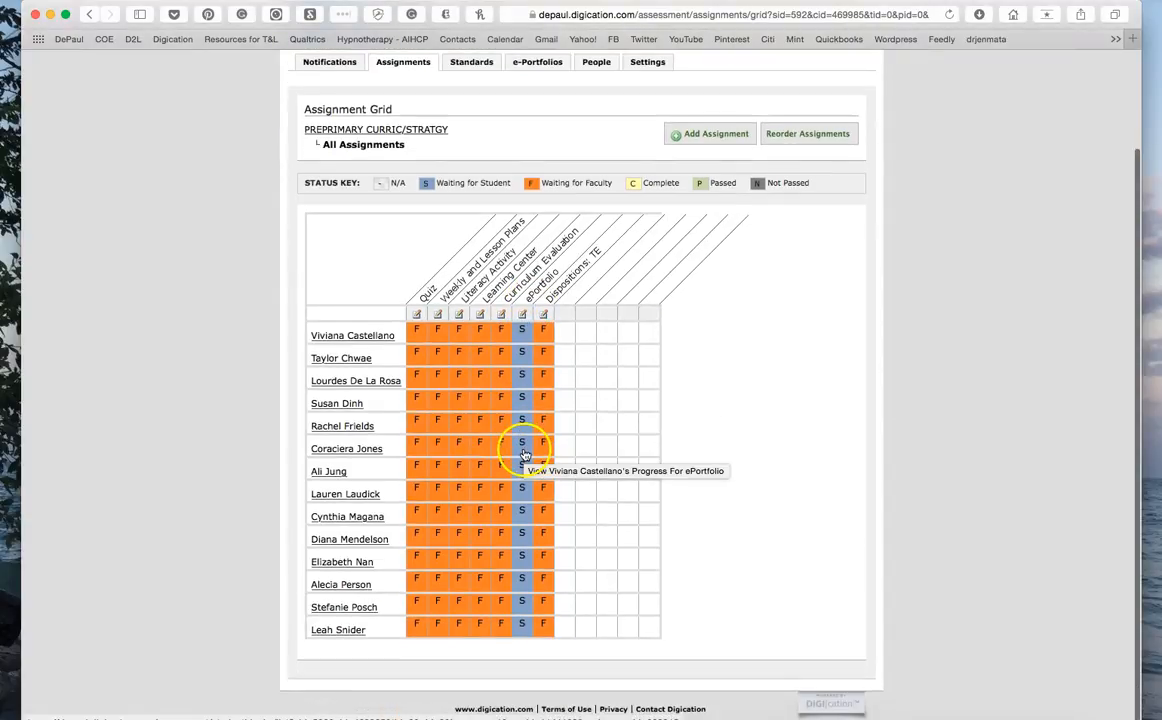
pyautogui.moveTo(462, 186)
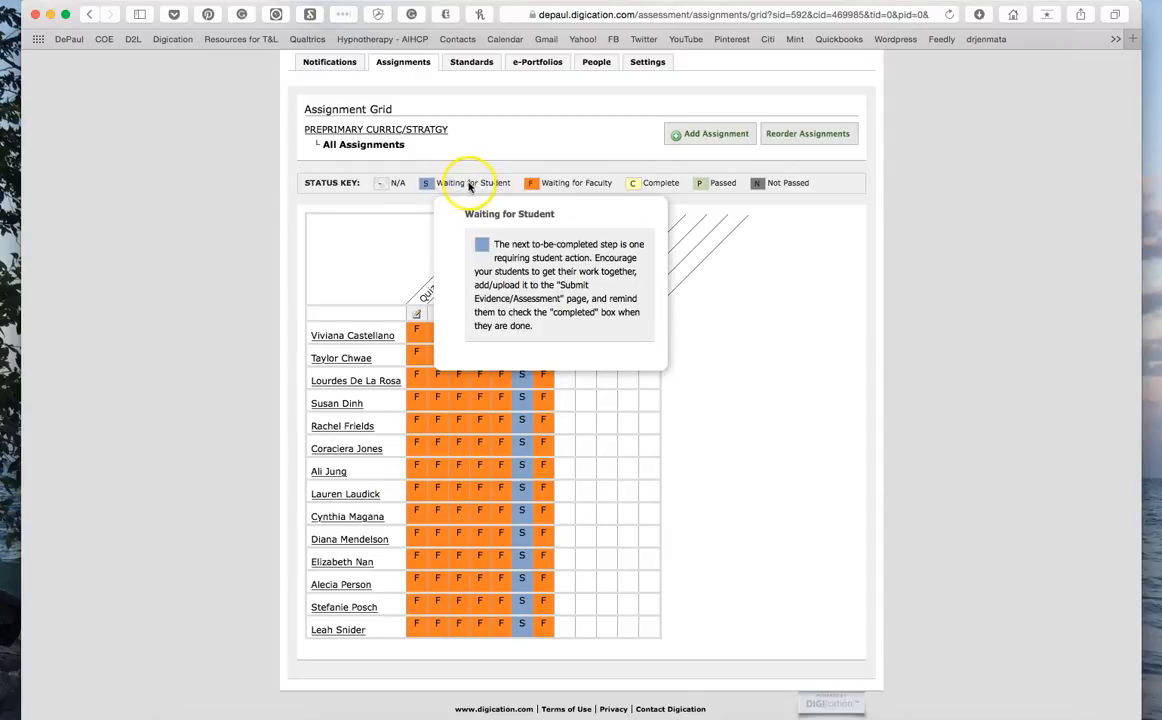
pyautogui.moveTo(533, 187)
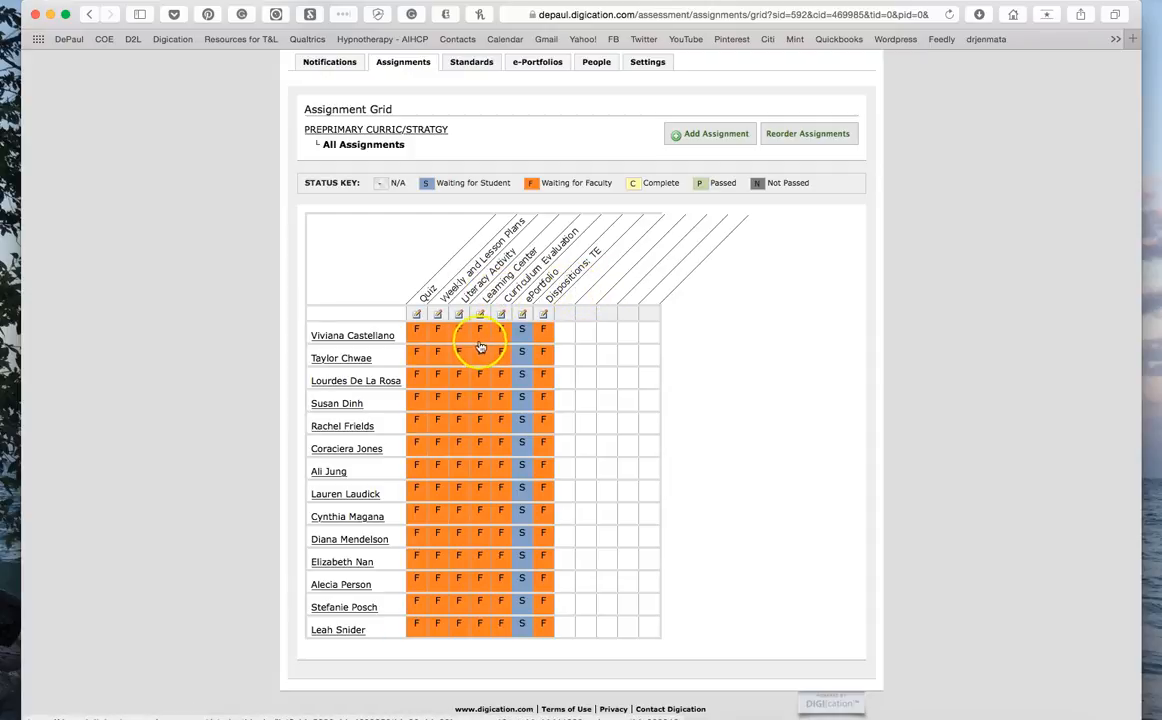
pyautogui.scroll(1, 479, 345)
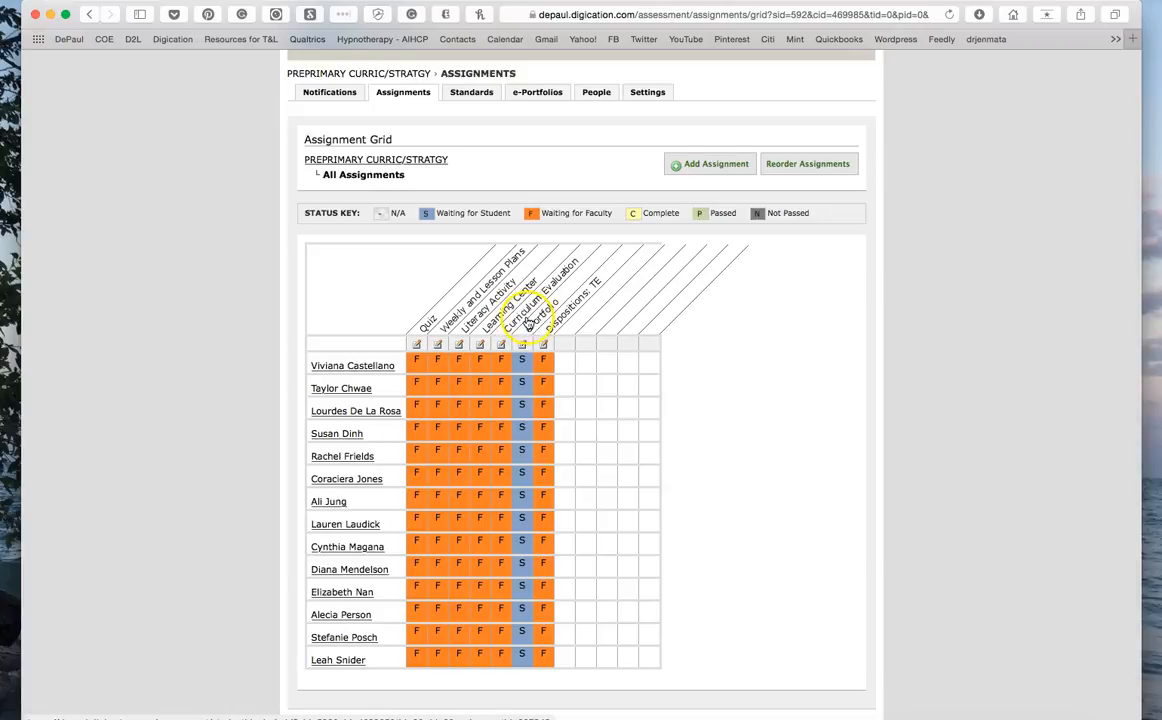
pyautogui.scroll(3, 540, 318)
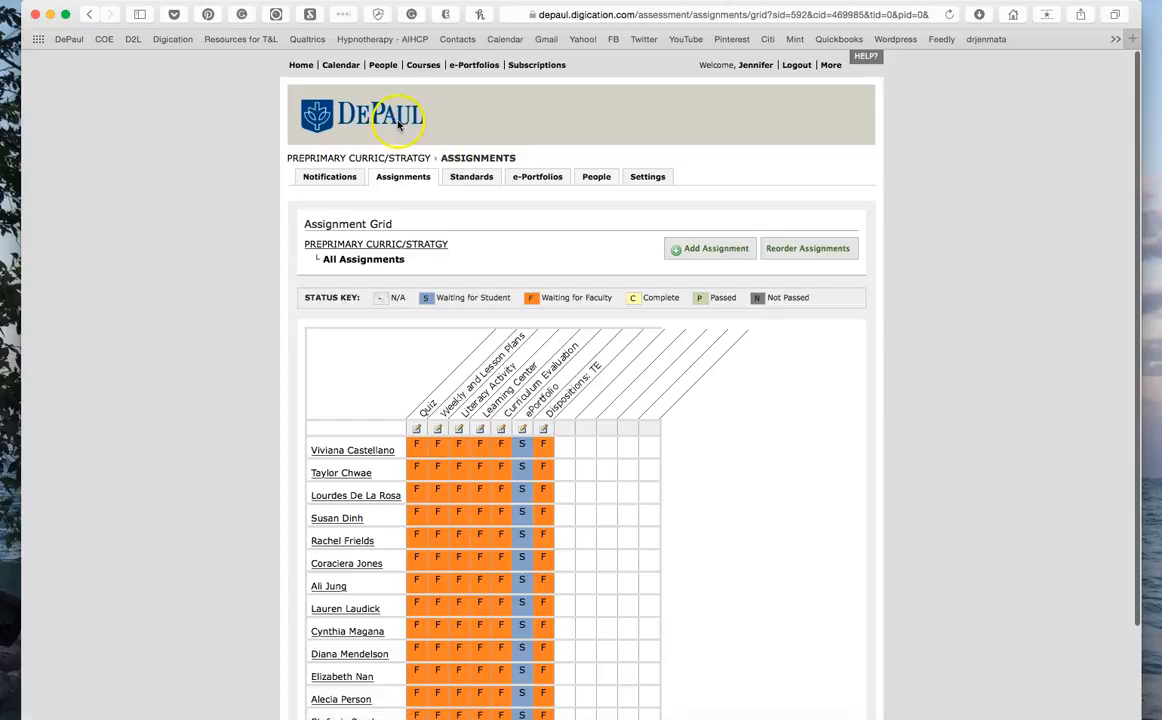
# Step: From the home page, open Sample New template and bring up its course submission form to review the available assignments
pyautogui.click(300, 66)
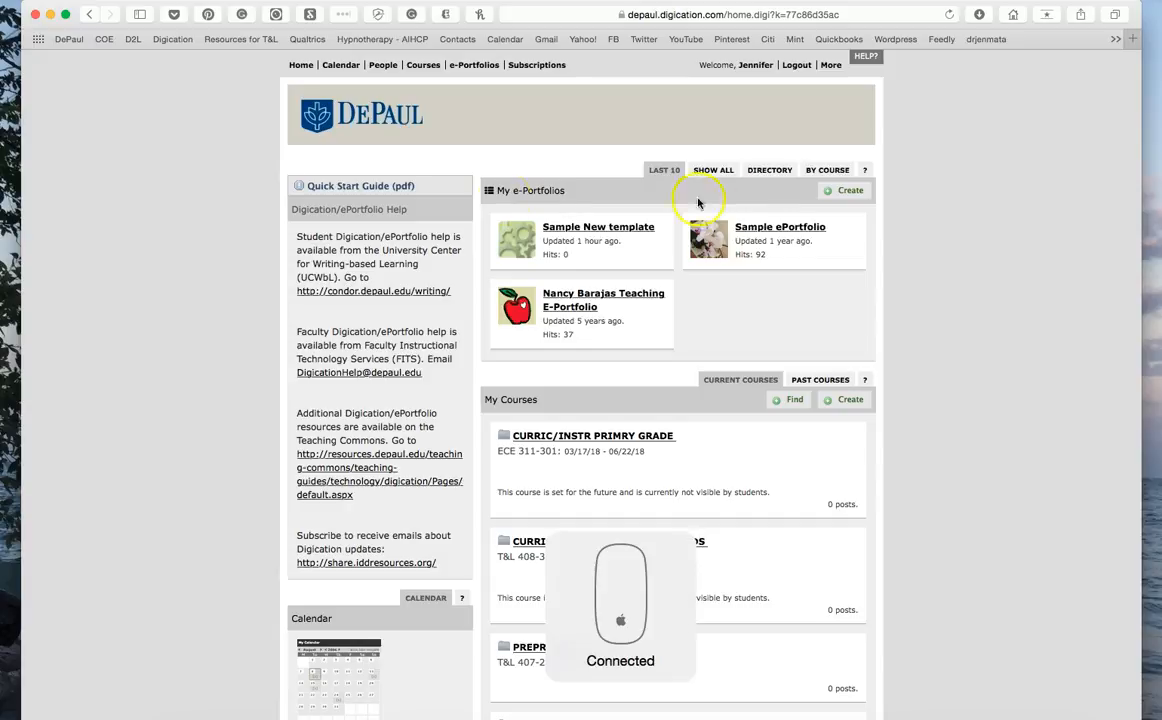
pyautogui.click(588, 228)
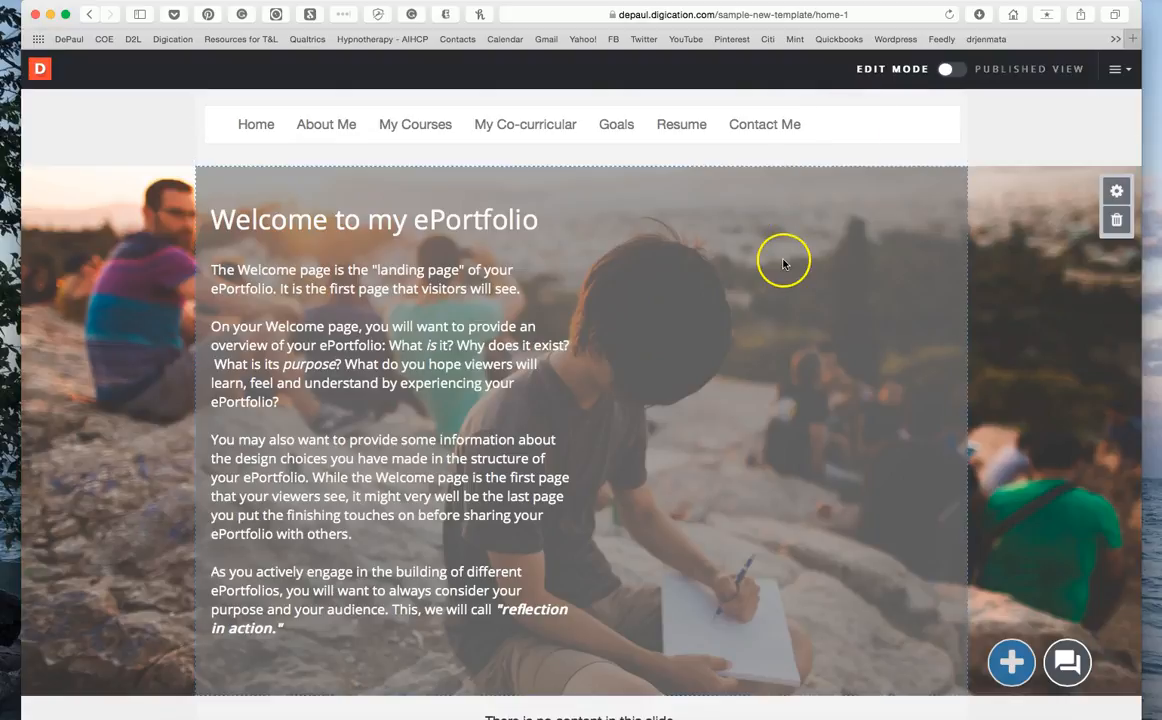
pyautogui.click(1119, 69)
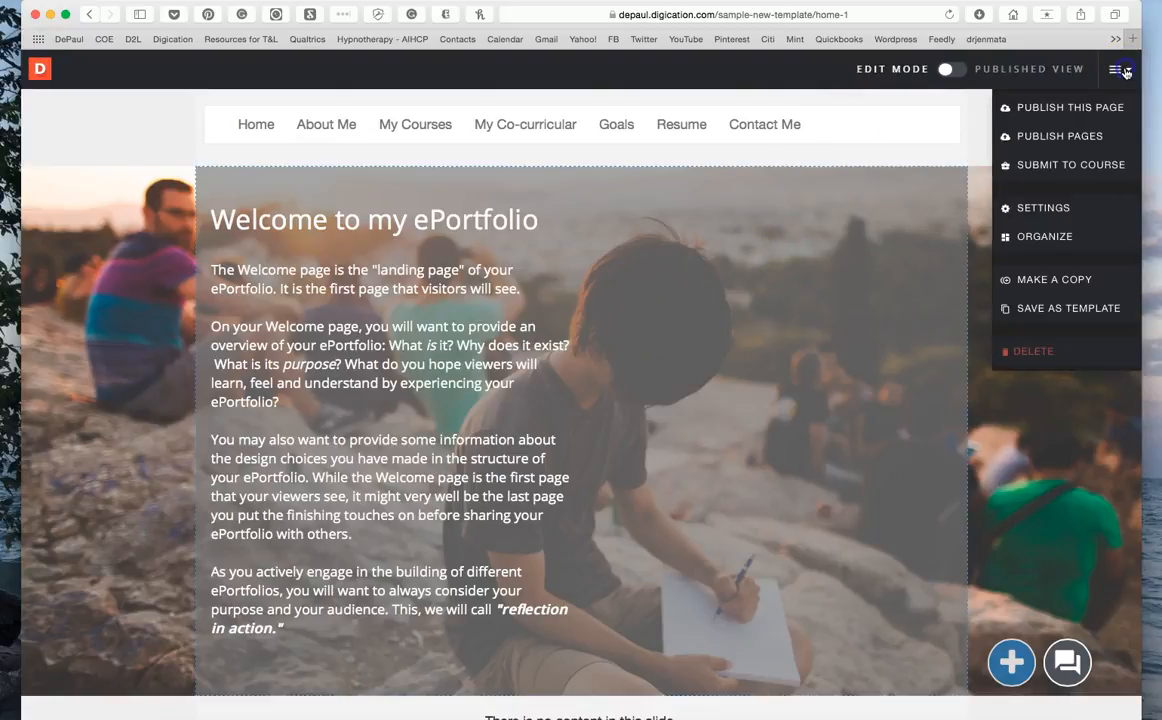
pyautogui.click(1062, 170)
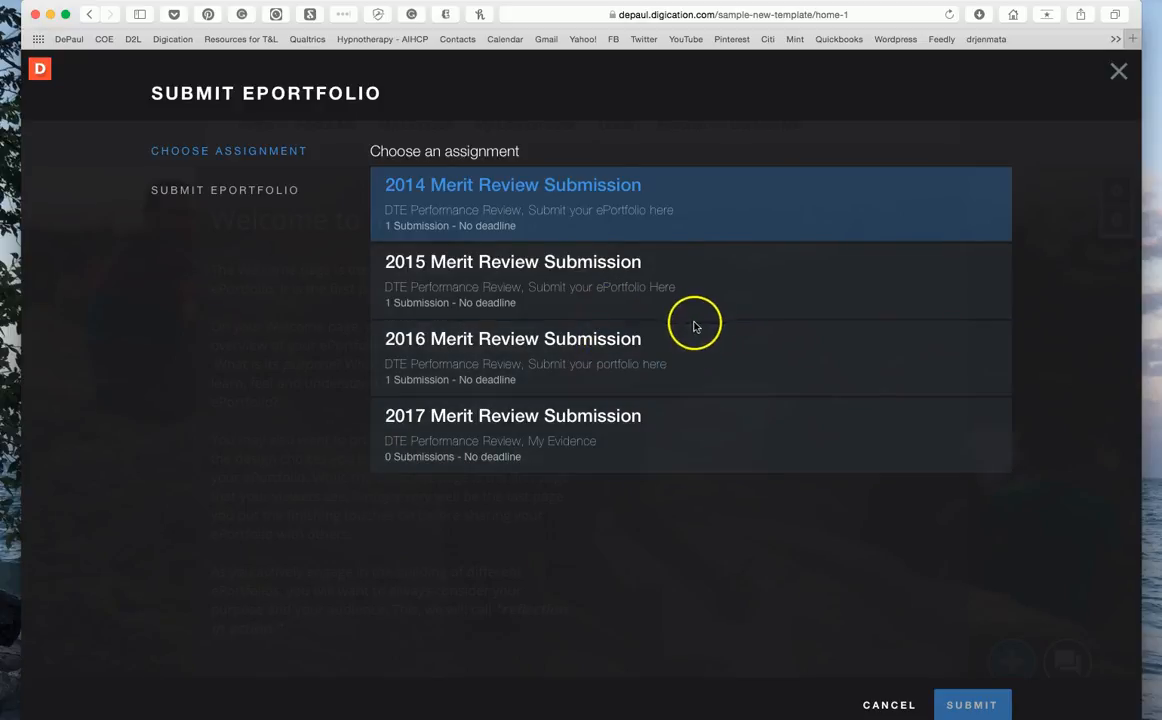
pyautogui.click(467, 516)
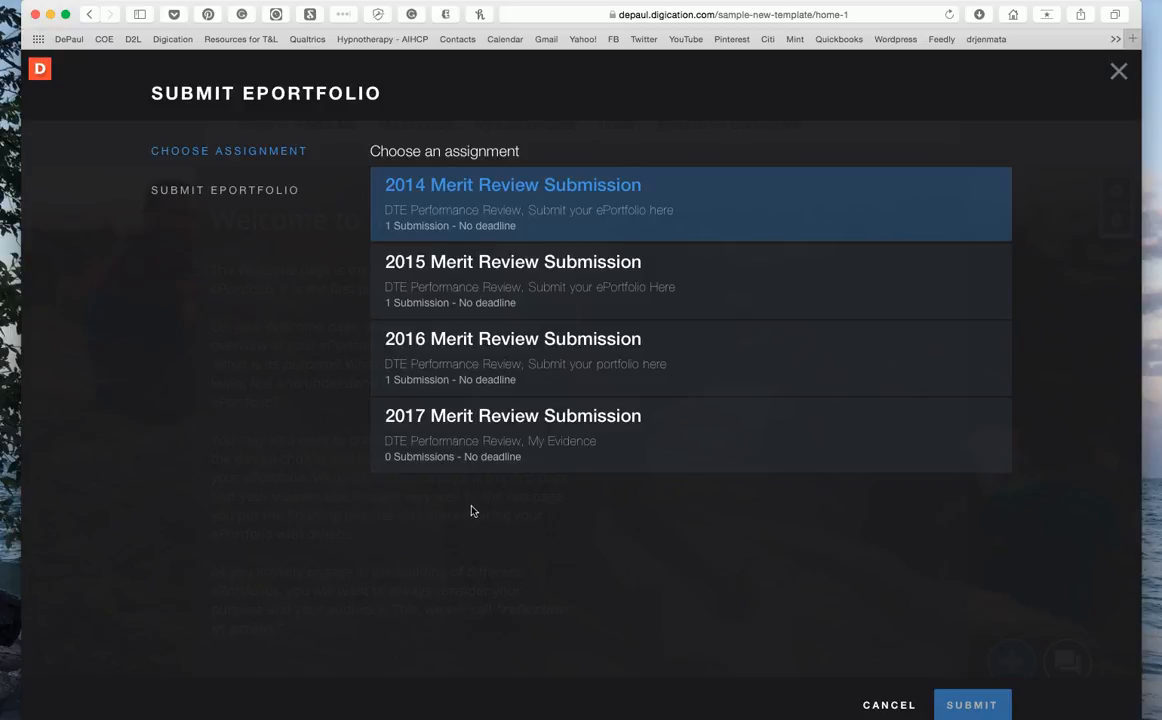
pyautogui.click(469, 510)
# Step: Select all pages for the e-portfolio submission, and leave the form without submitting to return to the dashboard
pyautogui.click(292, 190)
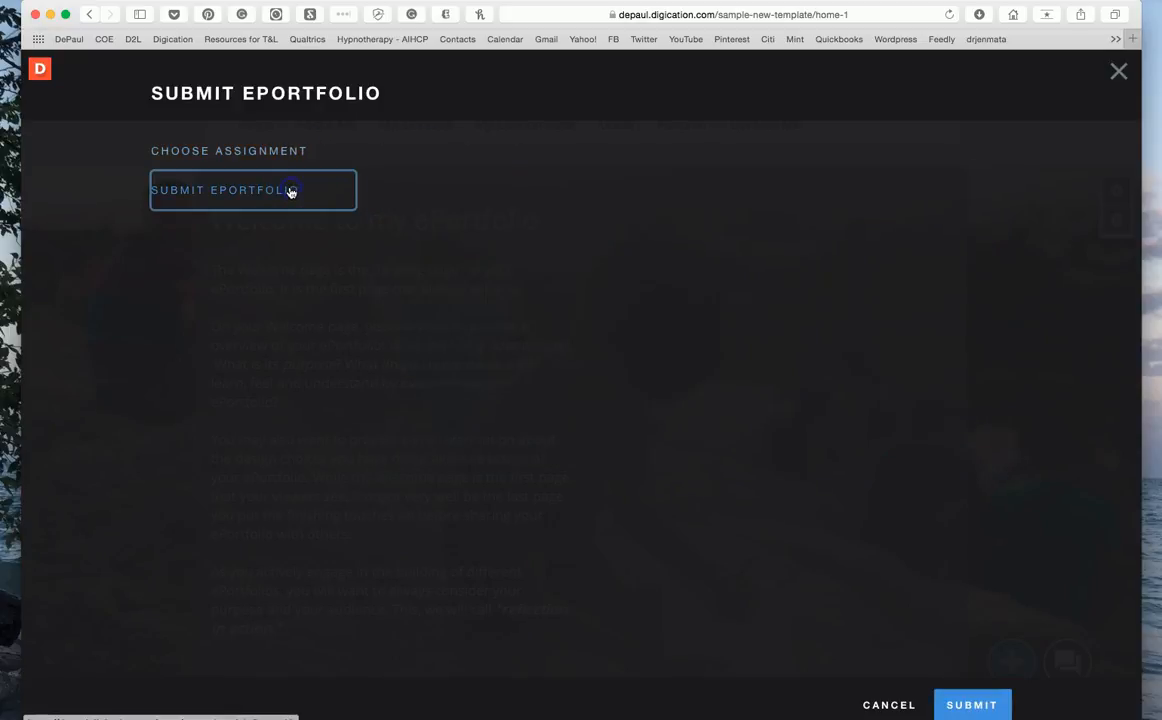
pyautogui.click(396, 163)
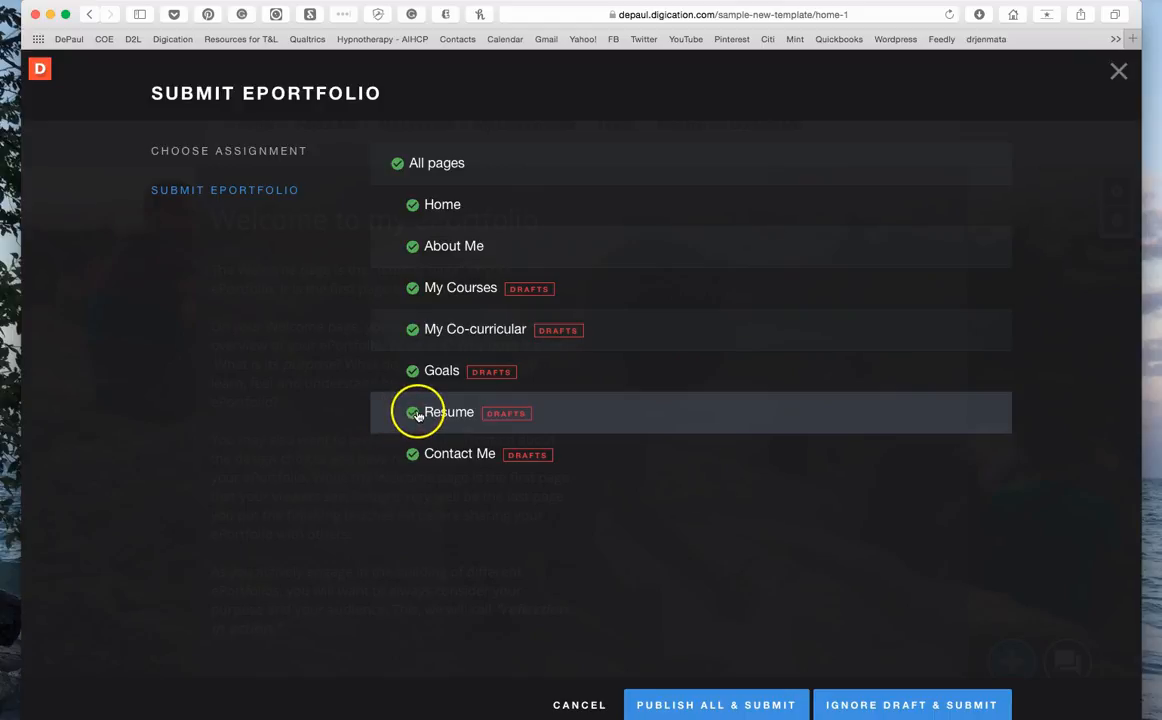
pyautogui.click(1118, 72)
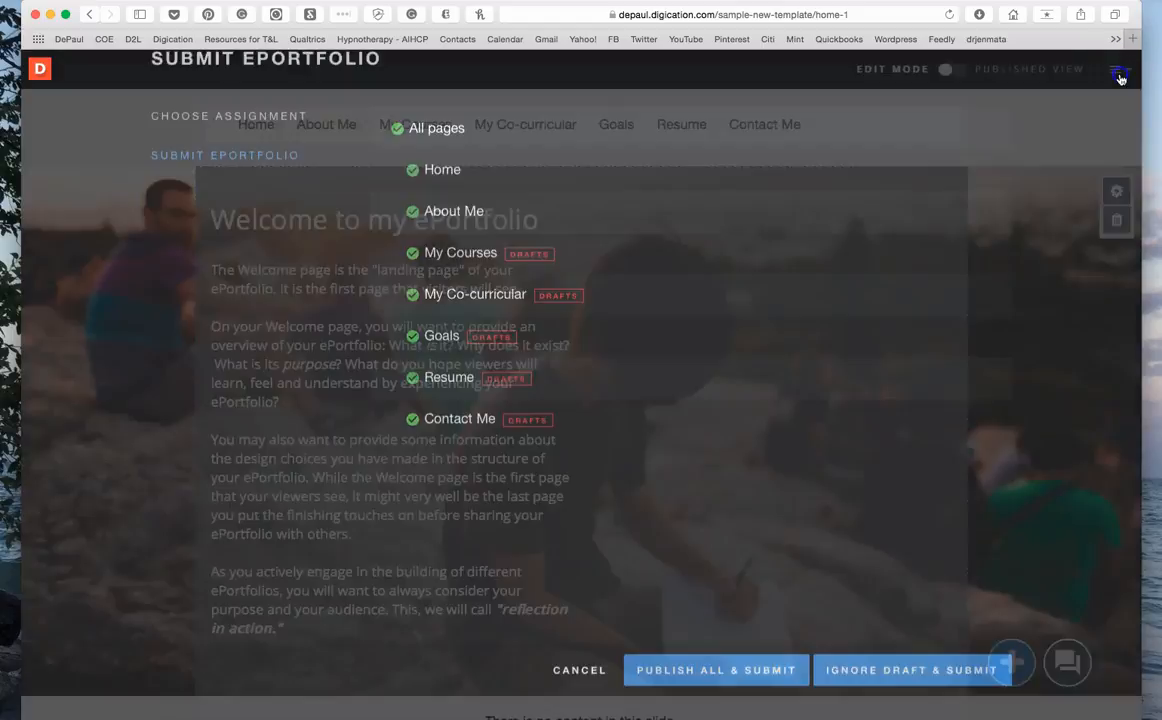
pyautogui.click(40, 70)
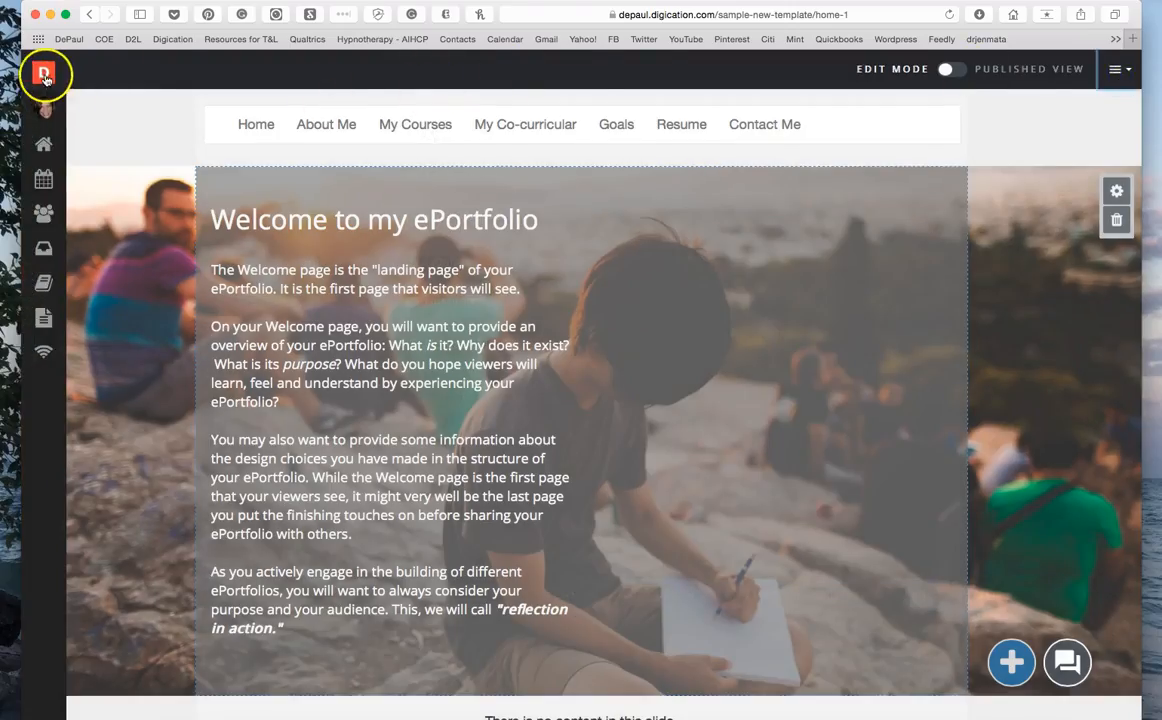
pyautogui.click(108, 147)
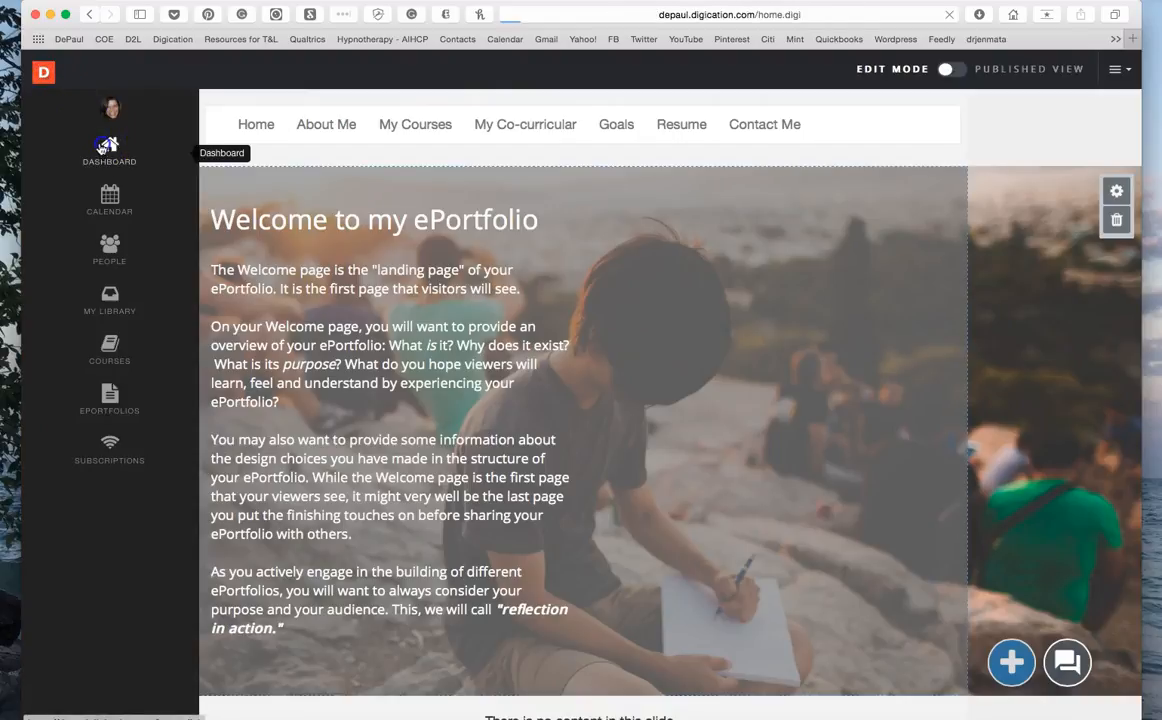